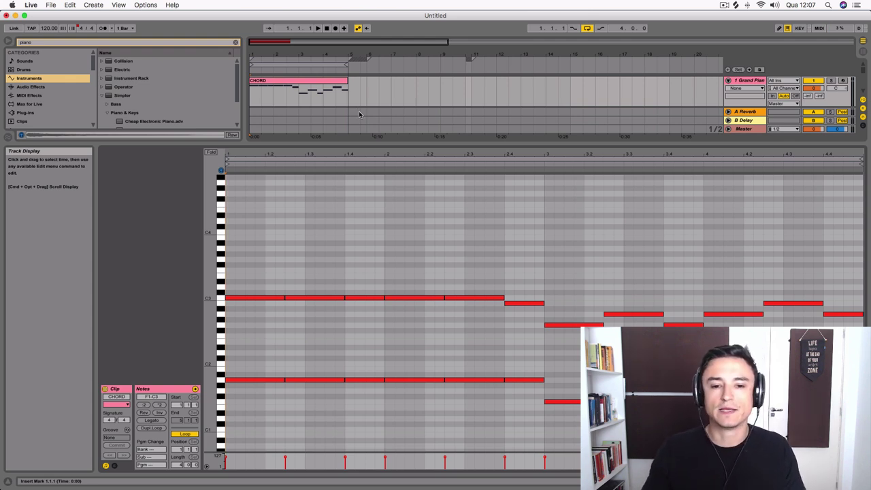
Step: Play the two-voice CHORD clip on the Grand Piano track to hear the progression
scroll(452, 238, up, 2)
click(455, 237)
click(589, 227)
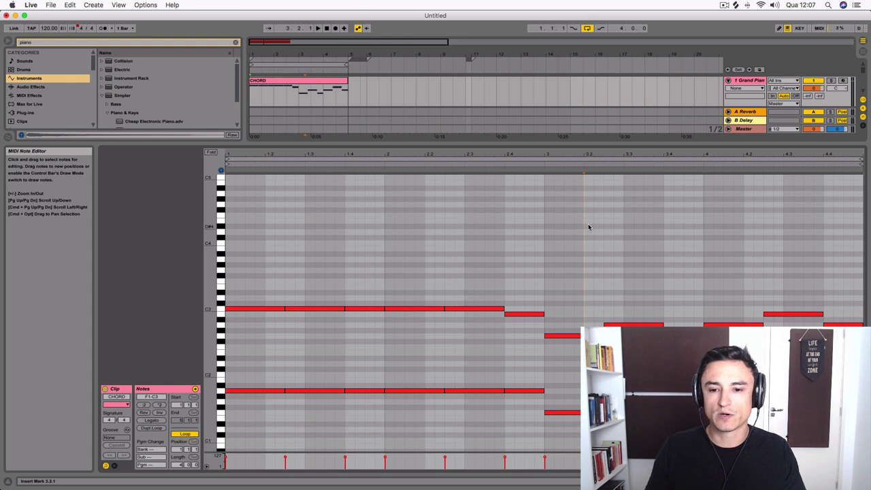
click(389, 351)
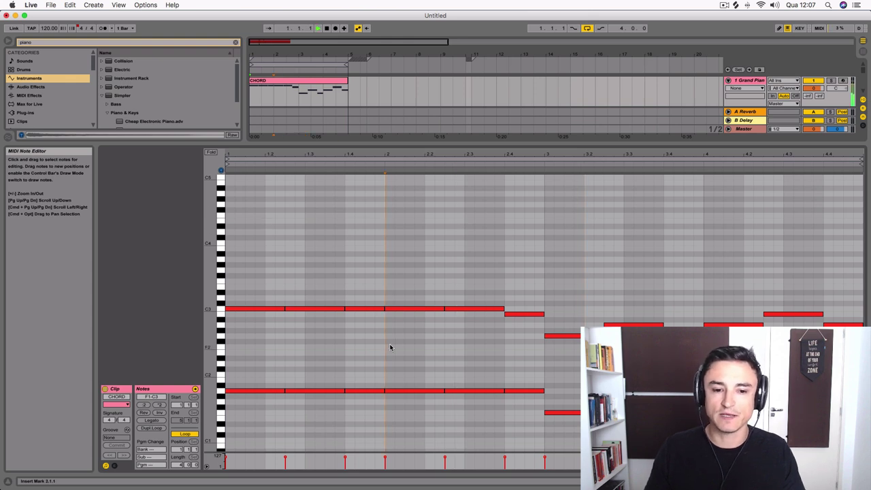
key(space)
click(547, 328)
click(536, 224)
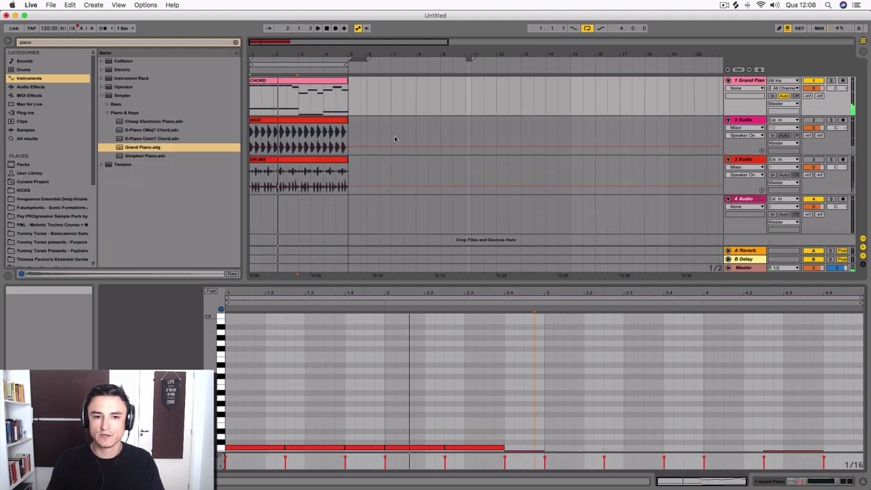
Step: Duplicate the Grand Piano track and show the copy's CHORD clip in an enlarged MIDI note editor
click(752, 81)
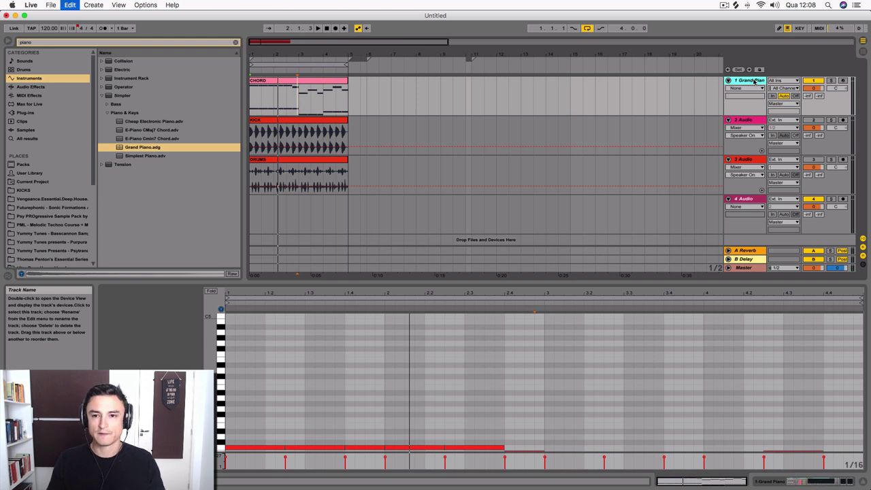
key(super+d)
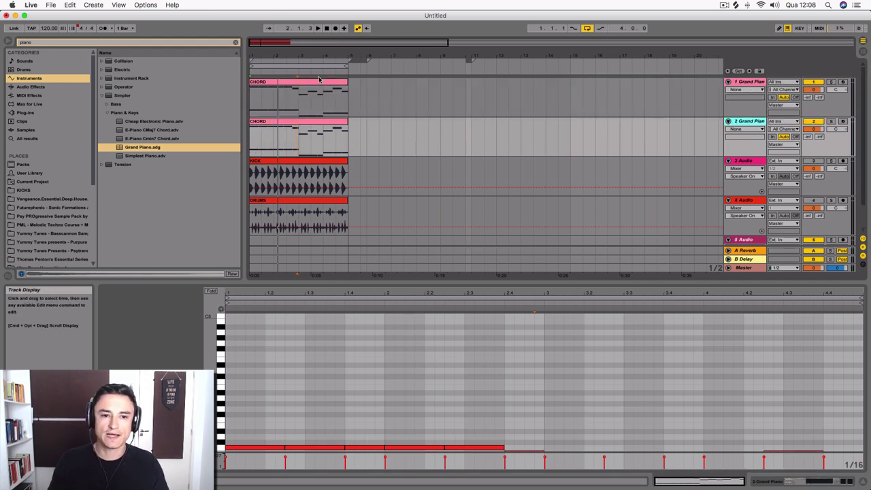
click(315, 123)
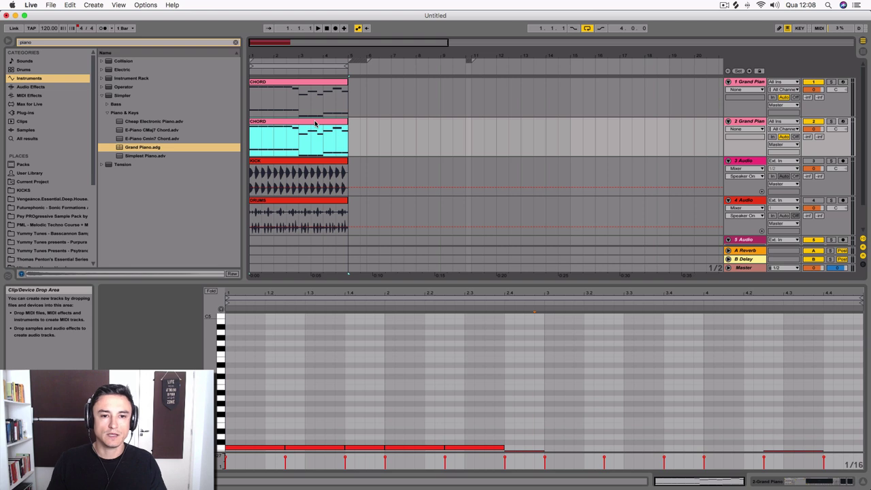
drag(409, 282, 409, 89)
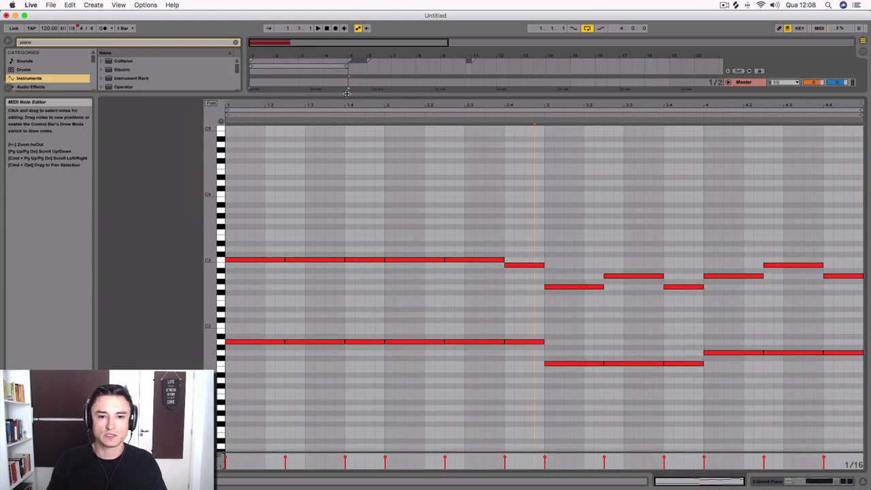
Step: Deactivate all existing chord notes in the duplicated clip, keeping them as a visual guide
key(super+a)
click(303, 315)
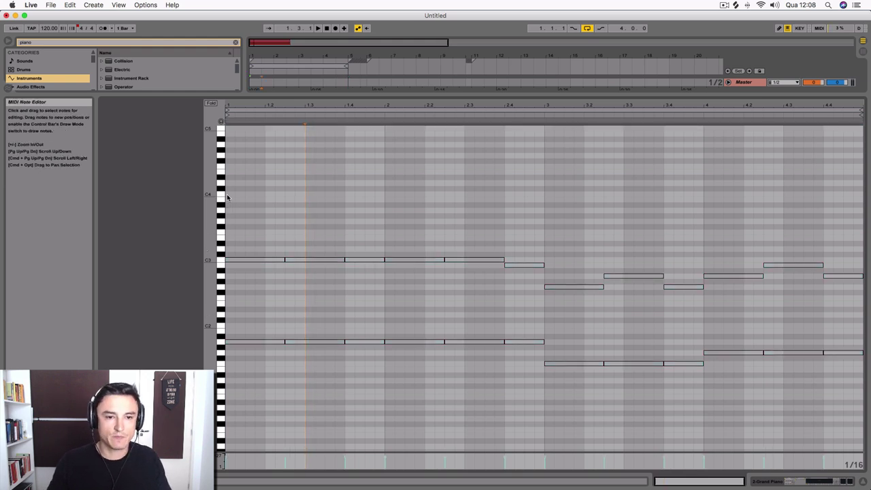
key(space)
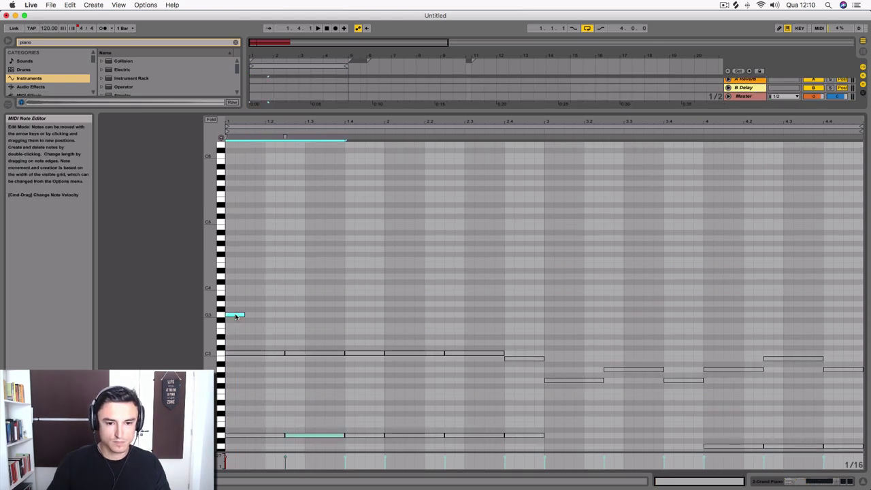
Step: Raise the opening G3 melody note an octave to G4 and keep the deactivated chord note at 1.2.3 on A1
key(shift+Up)
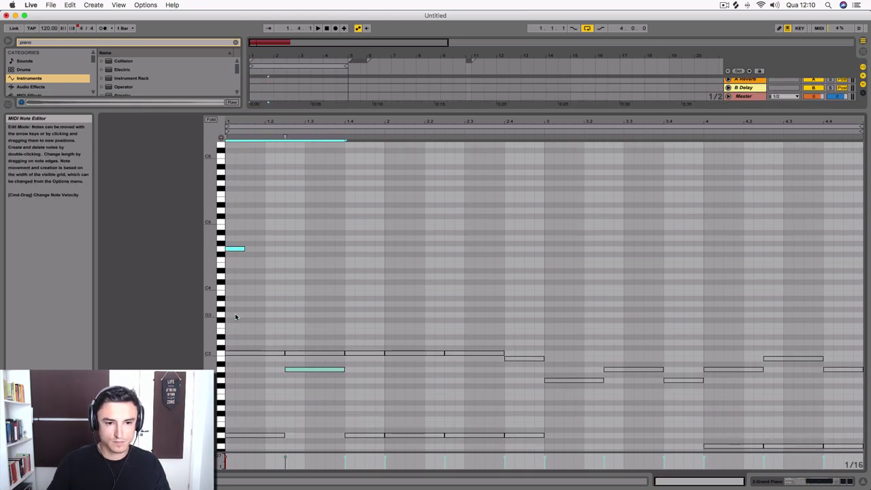
click(327, 433)
drag(296, 369, 298, 436)
key(space)
key(space)
Step: Lengthen the opening G4 note to one beat, add a one-beat F4 note at 1.2, and play the result
double_click(250, 266)
drag(253, 267, 264, 249)
key(space)
key(space)
key(space)
key(space)
key(space)
key(space)
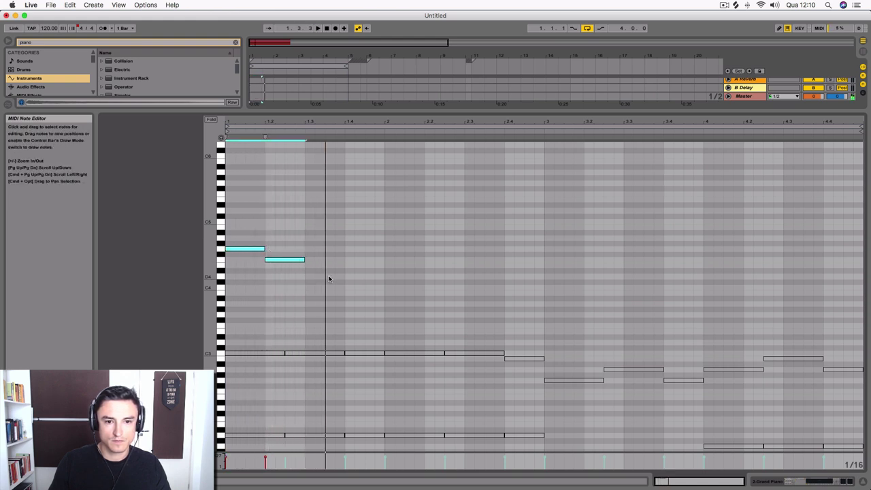
Step: Add a half-beat C4 note at 1.3.3 to the melody and listen to the phrase
click(335, 279)
double_click(331, 278)
drag(333, 277, 345, 279)
key(space)
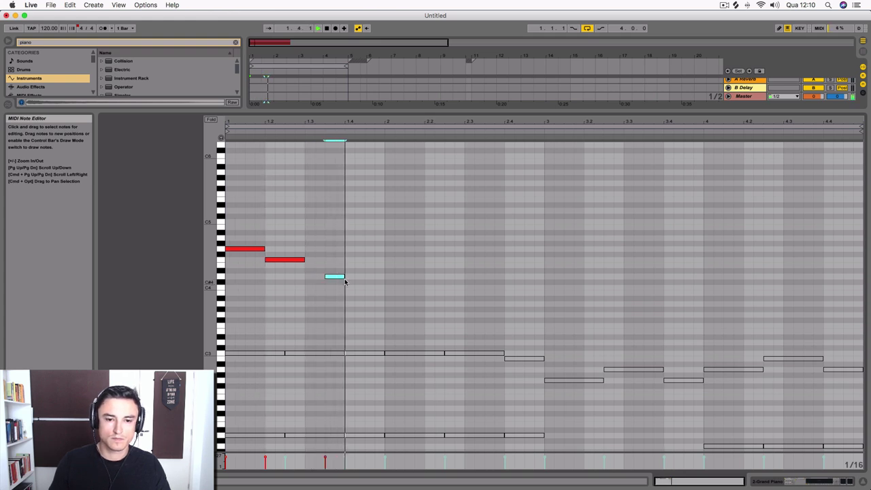
drag(336, 278, 343, 294)
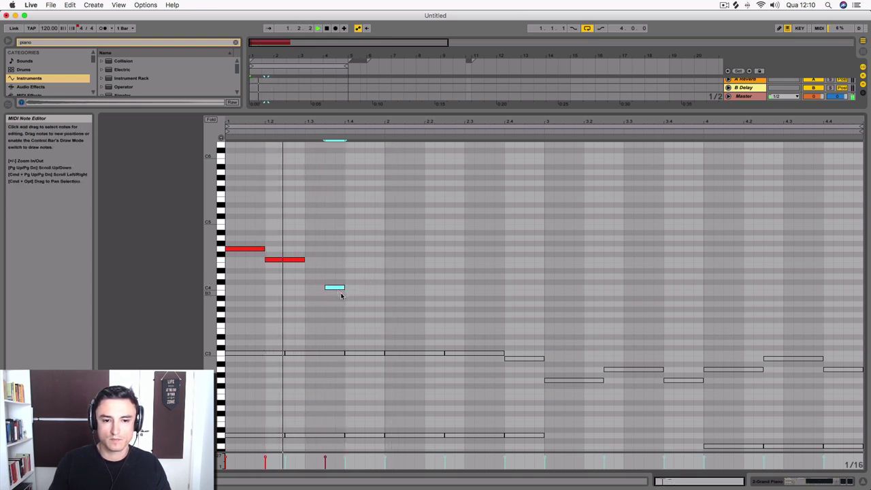
Step: Copy the three-note melody phrase to the start of bar 2 and play it back
drag(346, 296, 399, 254)
key(space)
key(space)
key(space)
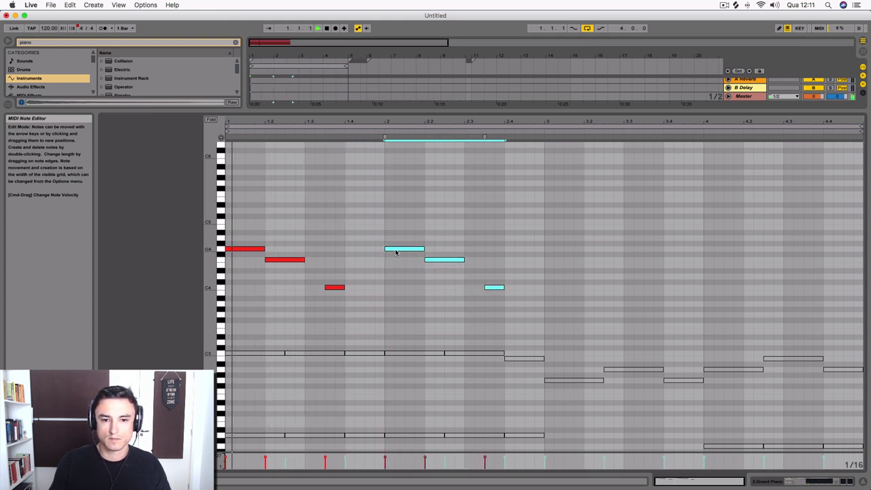
scroll(372, 256, down, 1)
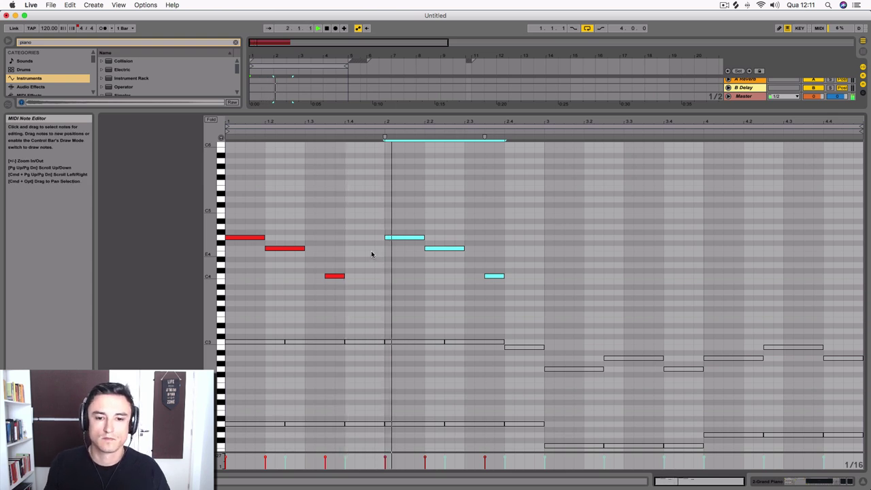
click(496, 287)
key(space)
Step: Shorten the F4 notes in bars 1 and 2 so they start at 1.2.3 and 2.2.3
click(265, 254)
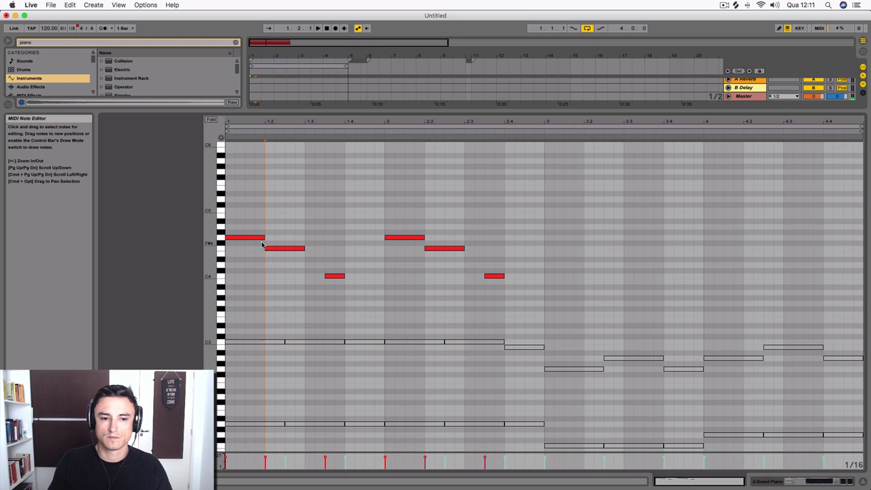
drag(266, 252, 284, 249)
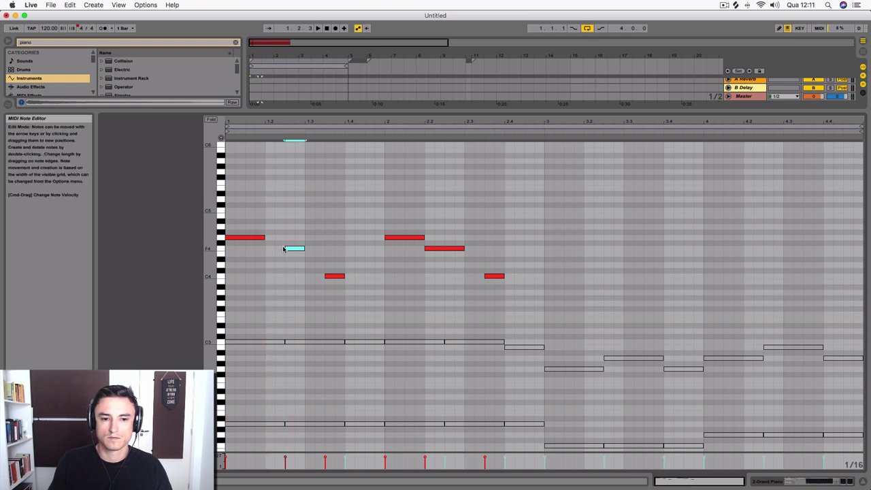
scroll(284, 249, down, 1)
key(space)
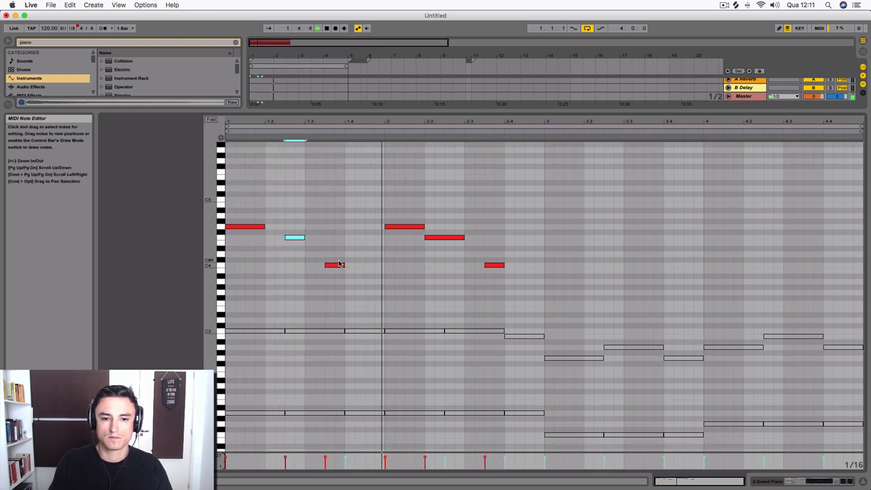
click(427, 238)
drag(427, 237, 445, 238)
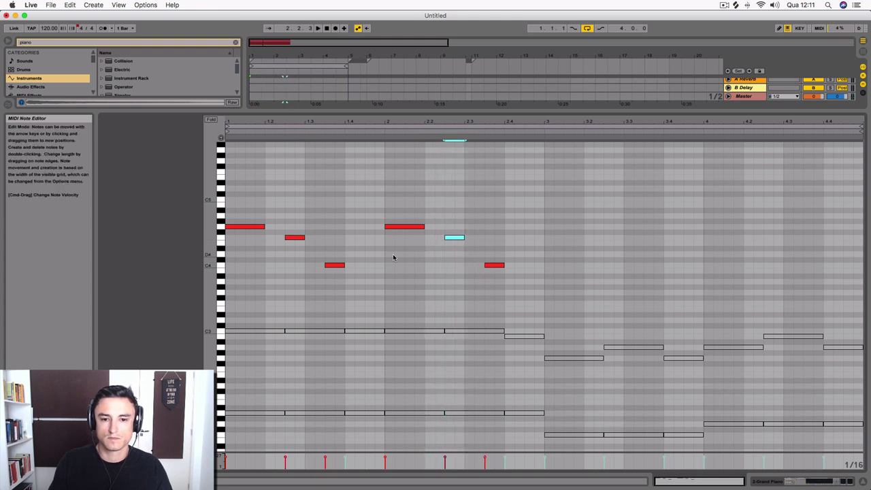
Step: Add a half-beat D4 note at 1.4.3 leading into bar 2 and play the melody back
drag(373, 254, 384, 253)
key(space)
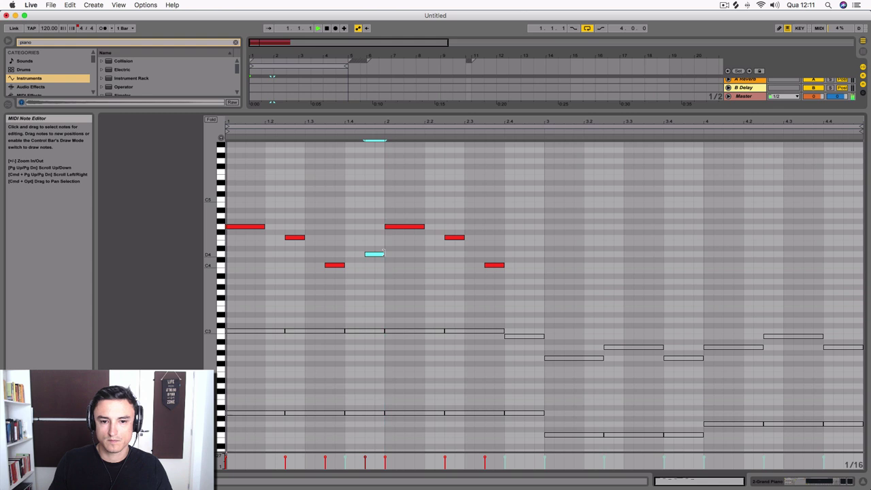
scroll(383, 253, down, 1)
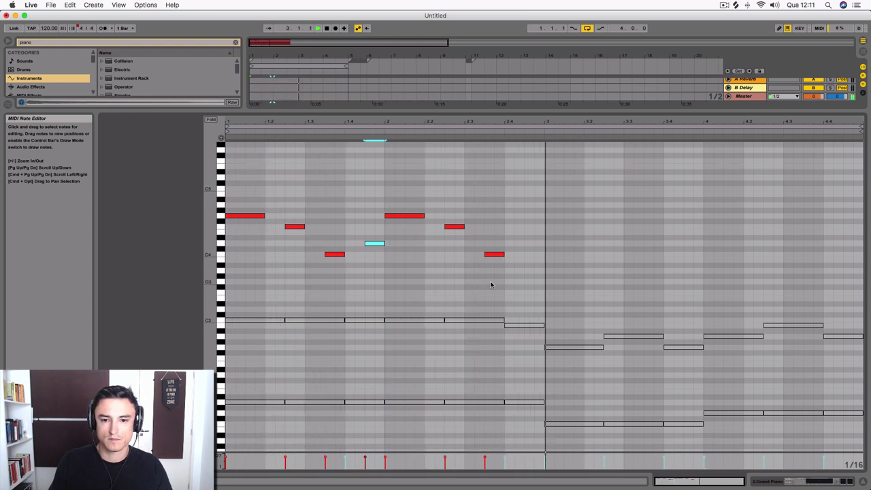
key(space)
Step: Extend the melody through bars 3 and 4 using C4, D4, A3 and G3 notes, and play it back
drag(505, 267, 239, 218)
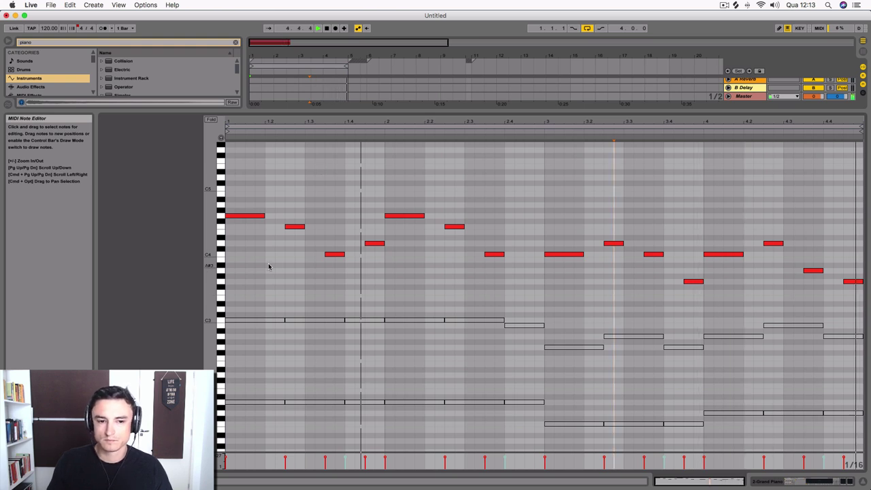
key(space)
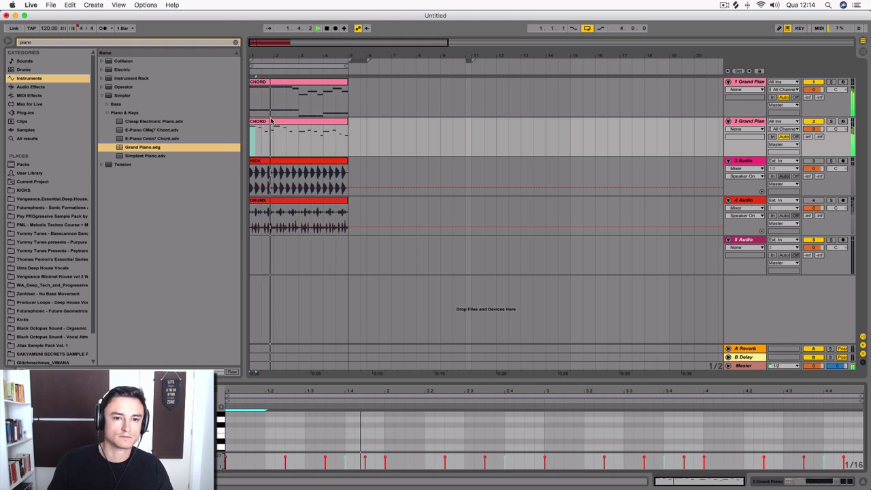
Step: Duplicate the first Grand Piano track and open the copy's CHORD clip in an enlarged note editor
click(276, 82)
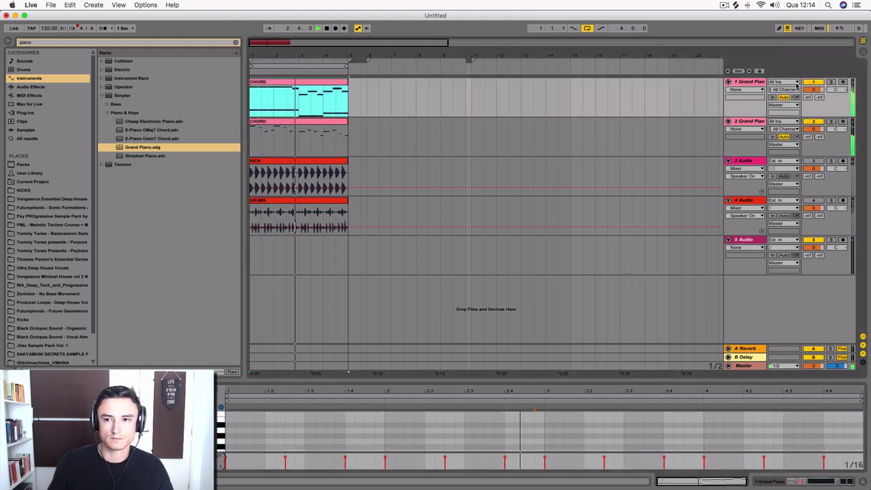
click(747, 83)
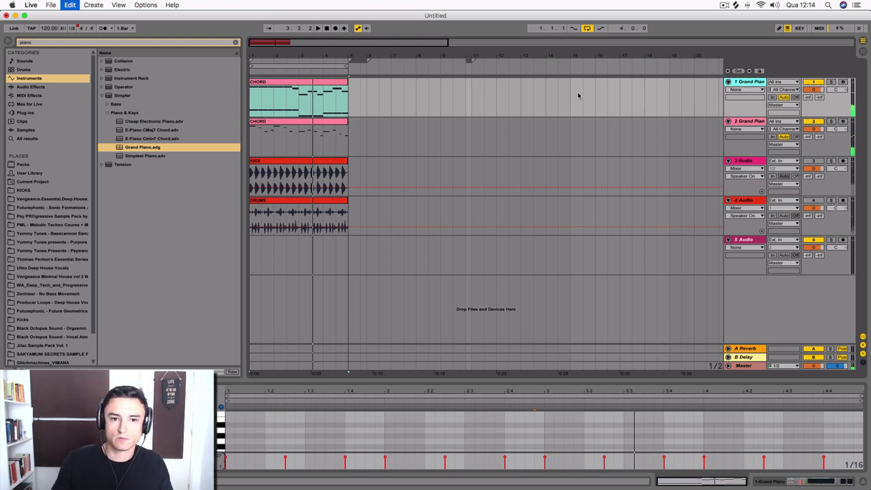
key(super+d)
click(278, 122)
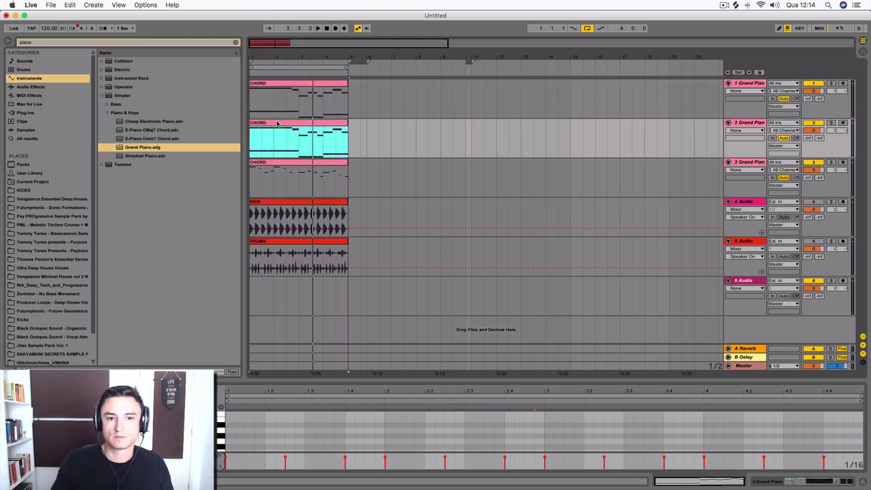
double_click(278, 124)
drag(363, 381, 313, 87)
Step: Delete the upper-voice notes from the copied clip and transpose the remaining bass notes down one octave
drag(245, 209, 863, 292)
key(Delete)
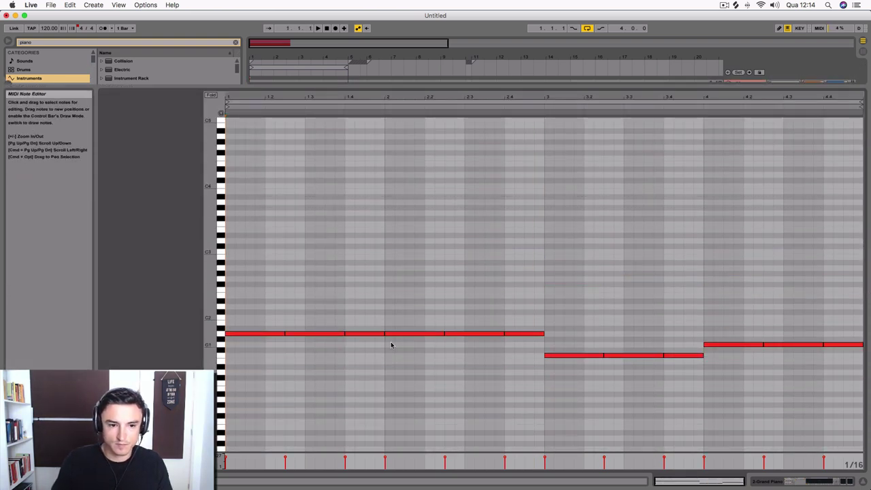
drag(849, 352, 230, 316)
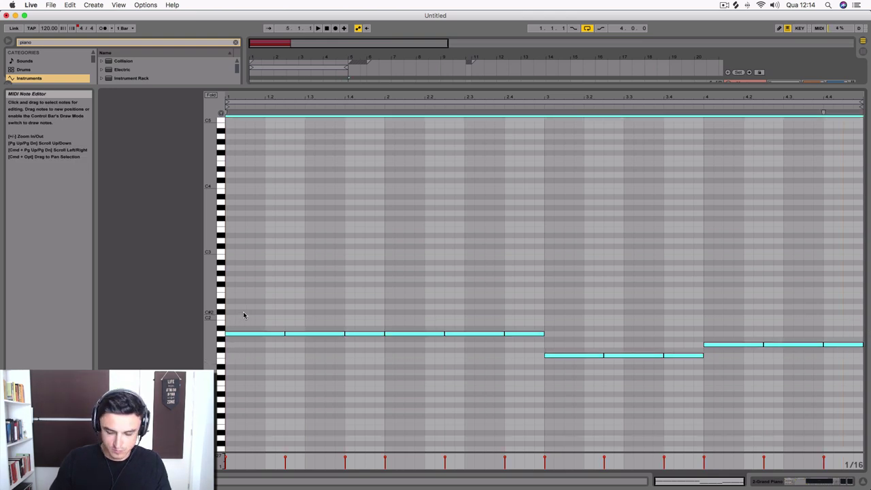
key(shift+Down)
key(space)
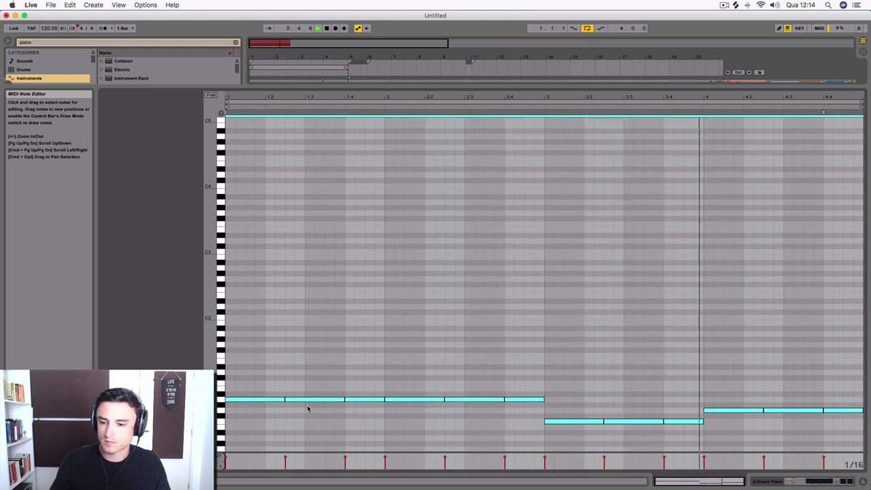
Step: Shorten every bass note by three sixteenths and copy the first A0 note to 1.1.4
key(space)
mouse_move(284, 400)
mouse_down()
mouse_move(254, 400)
mouse_move(266, 402)
mouse_up()
click(264, 401)
key(space)
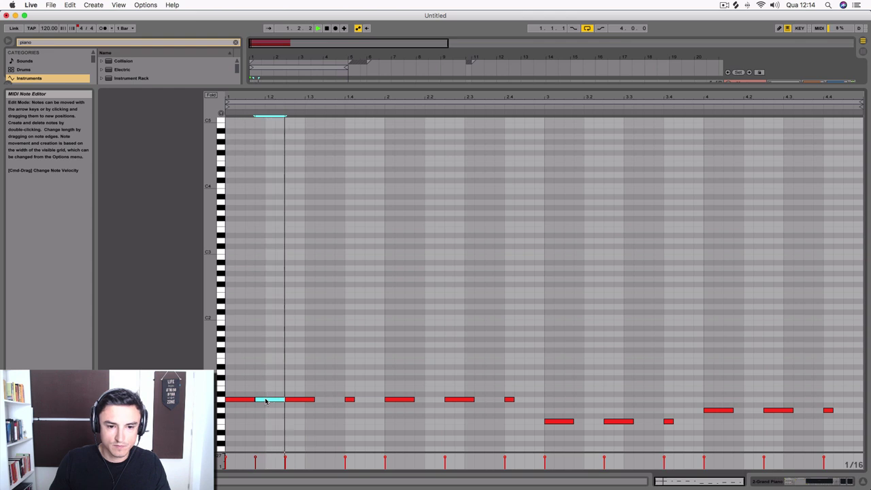
Step: Fill bar 1's gaps with repeated A0 notes and replace bar 2's bass notes with a copy of that rhythm
drag(266, 402, 511, 410)
key(Delete)
mouse_move(385, 412)
mouse_down()
mouse_move(240, 397)
mouse_move(397, 404)
mouse_up()
key(space)
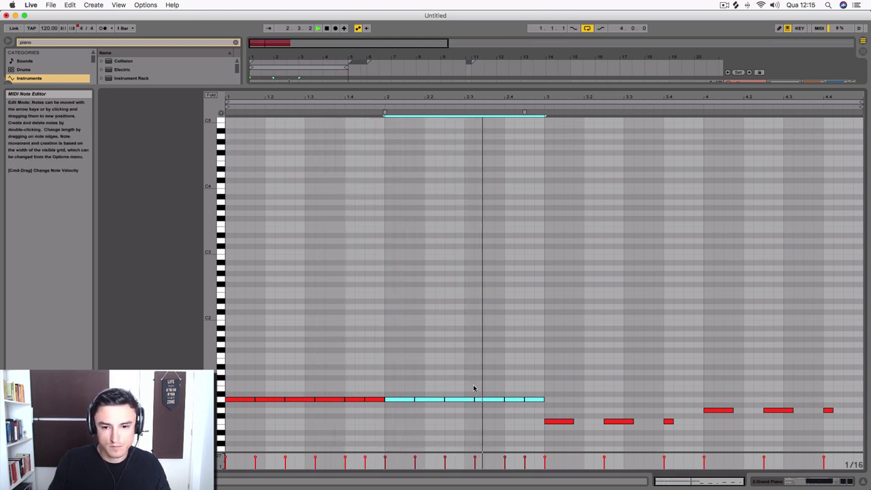
key(space)
Step: Replace bar 3's bass notes with a copy of bar 2's rhythm transposed to F0, and play it back
drag(538, 405, 380, 396)
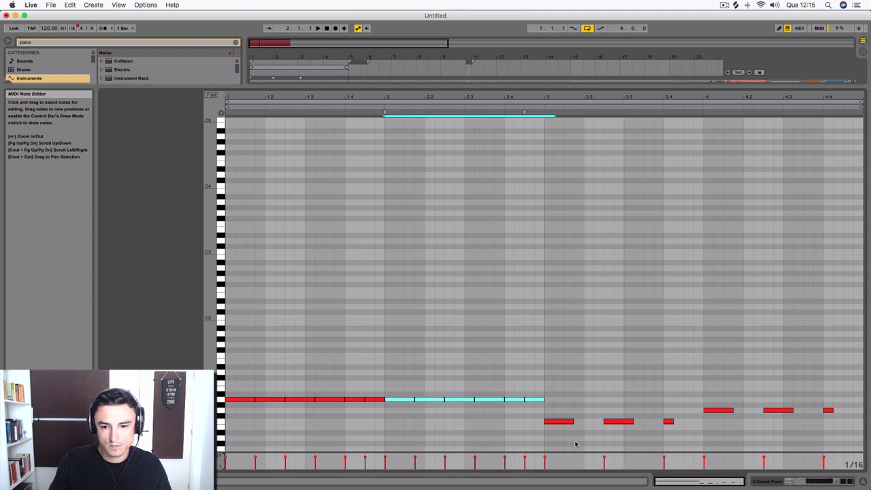
drag(684, 425, 454, 402)
key(Delete)
drag(402, 403, 552, 423)
key(space)
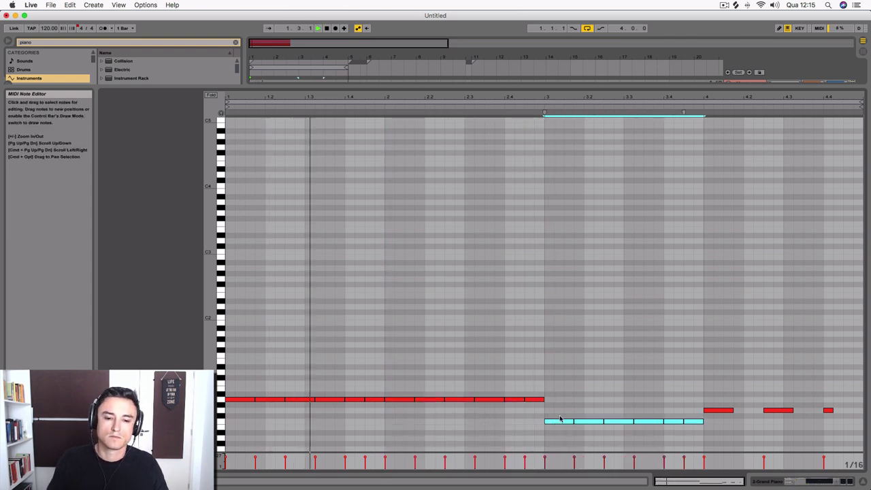
Step: Replace bar 4's bass notes with a copy of bar 3's rhythm transposed to G0
scroll(560, 419, down, 1)
scroll(561, 418, down, 6)
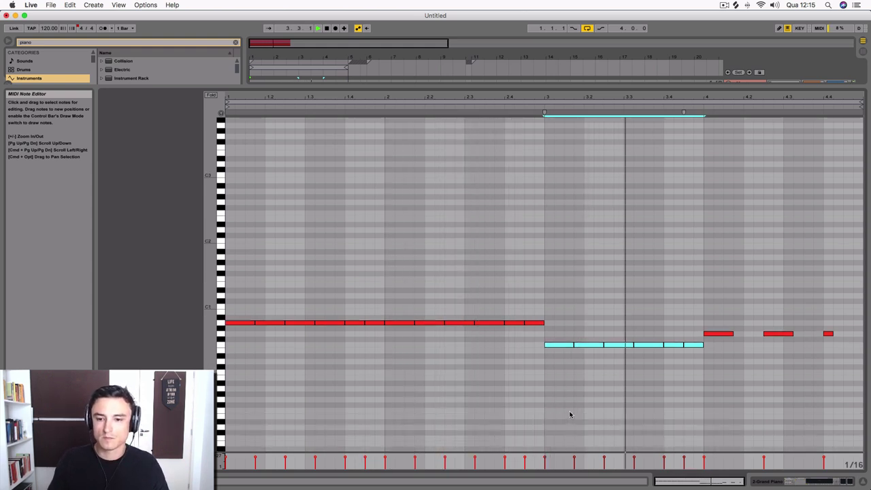
mouse_move(848, 338)
mouse_down()
mouse_move(729, 331)
mouse_move(556, 348)
mouse_move(727, 345)
mouse_up()
key(space)
key(Delete)
click(538, 348)
click(552, 353)
drag(550, 347, 714, 343)
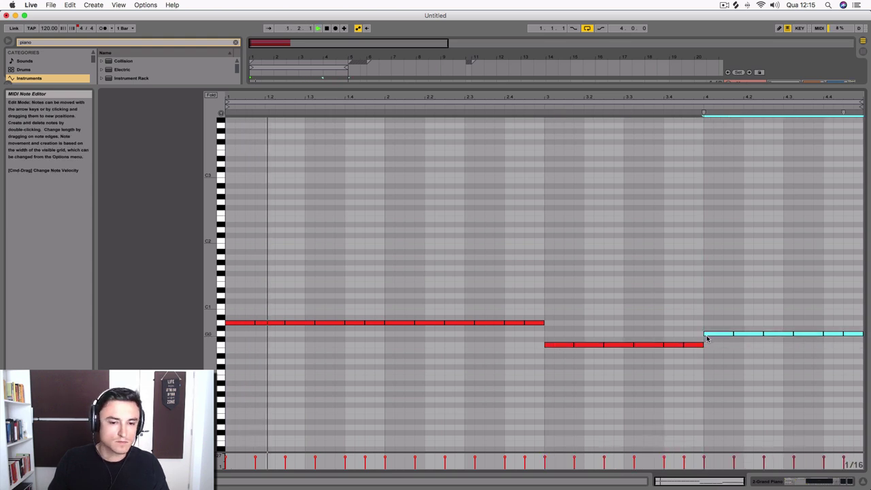
double_click(559, 224)
click(487, 144)
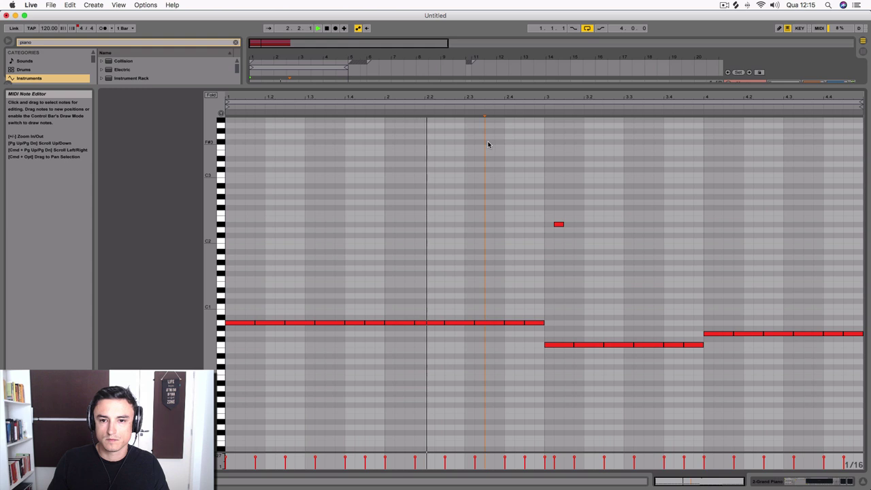
drag(577, 225, 545, 228)
key(Delete)
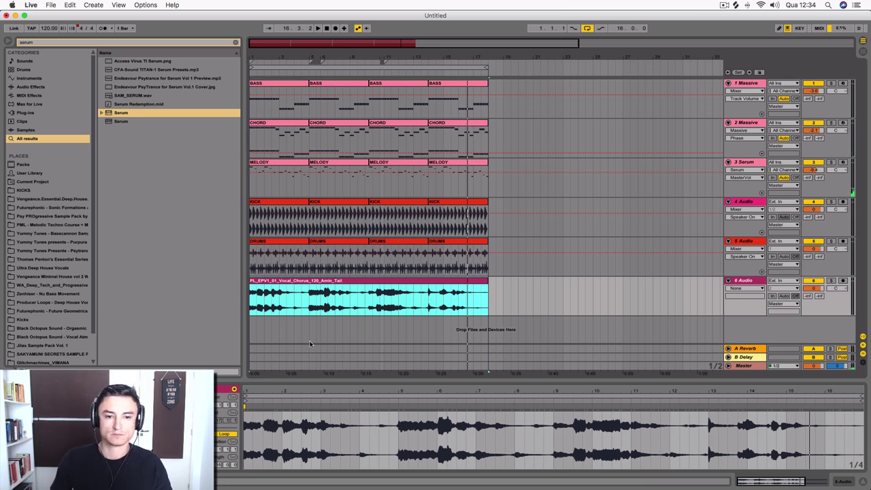
Step: Play the vocal track soloed from the start, lower its volume to -4.3 dB, and turn its solo off
click(832, 282)
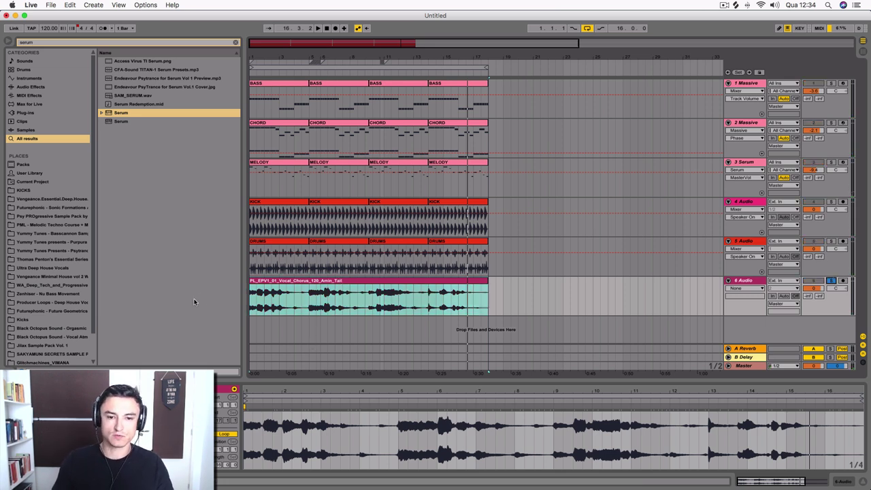
click(252, 283)
key(space)
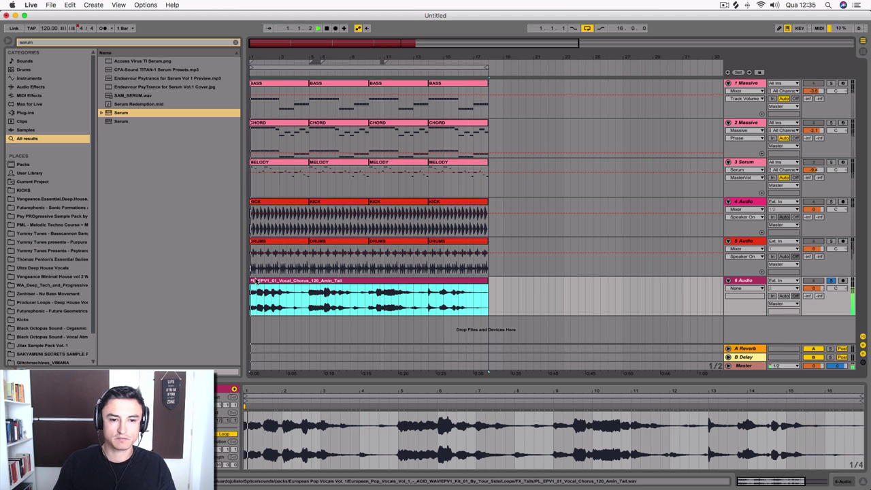
click(819, 289)
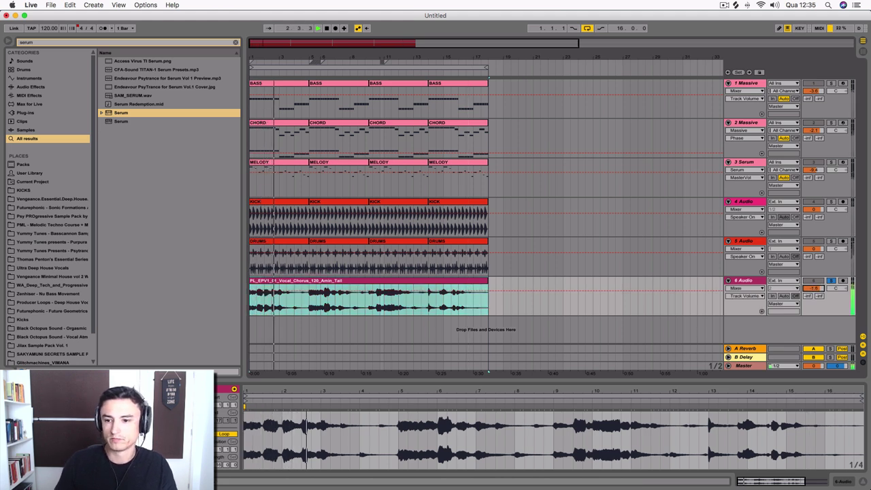
click(831, 281)
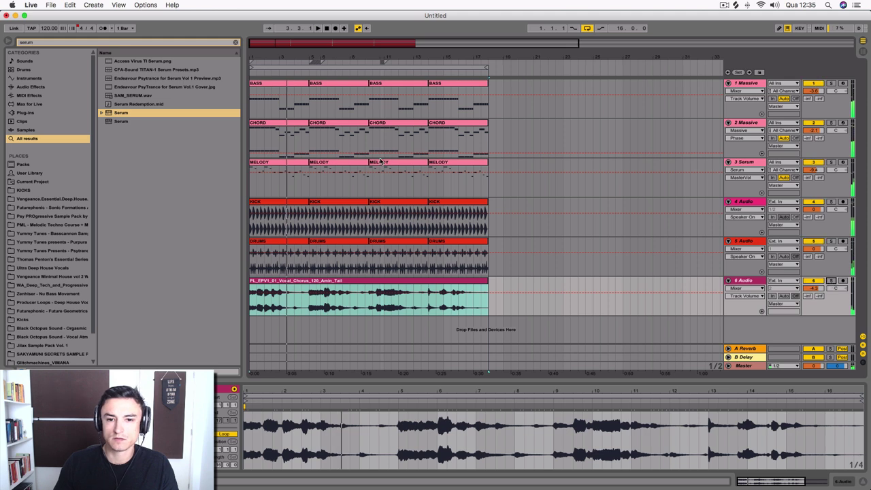
click(754, 166)
click(831, 162)
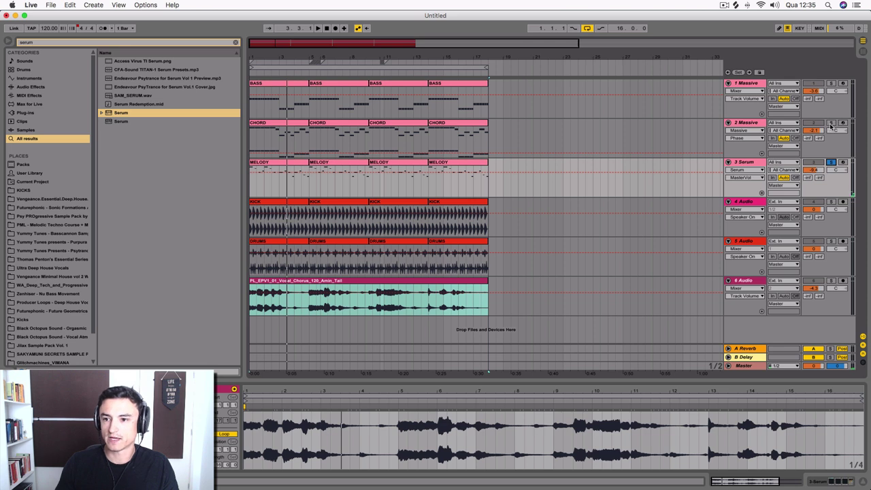
click(832, 161)
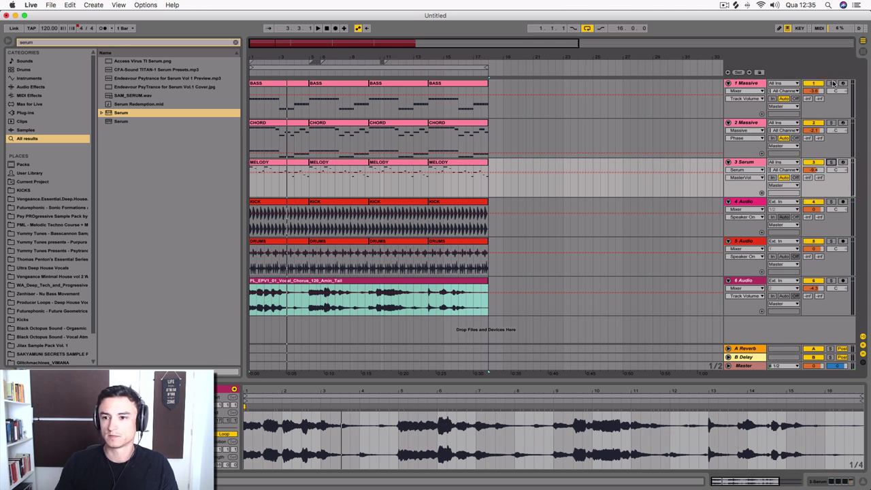
Step: Play the bass track soloed and examine the Massive patch that produces its sound
click(832, 84)
key(space)
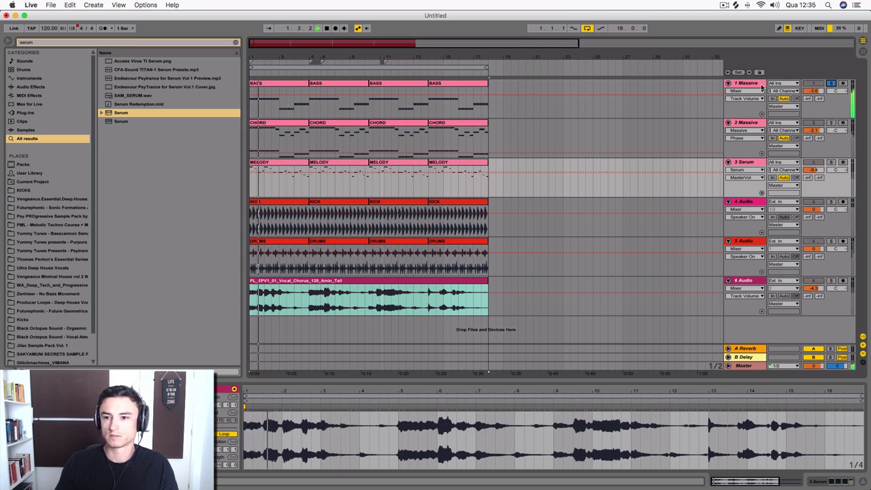
click(745, 83)
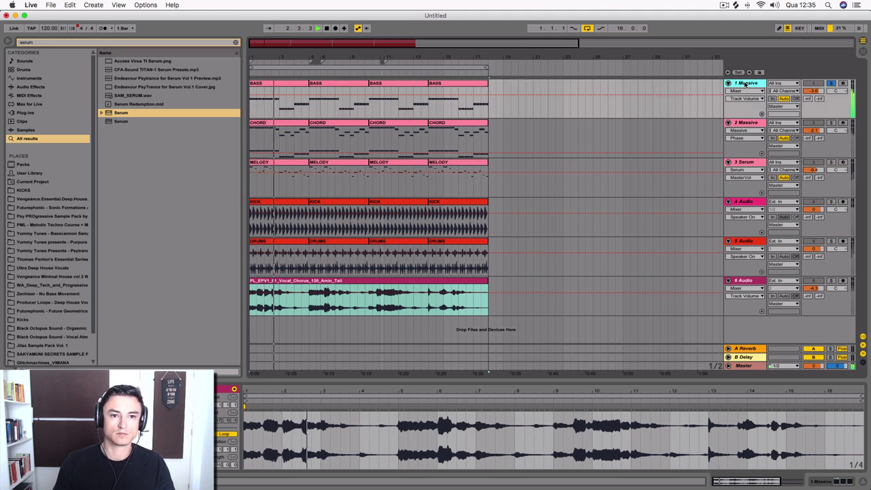
click(269, 85)
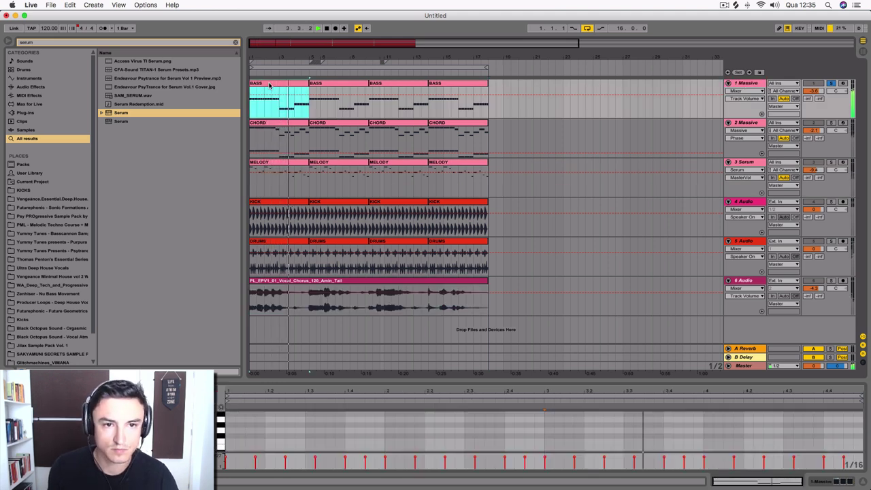
key(shift+Tab)
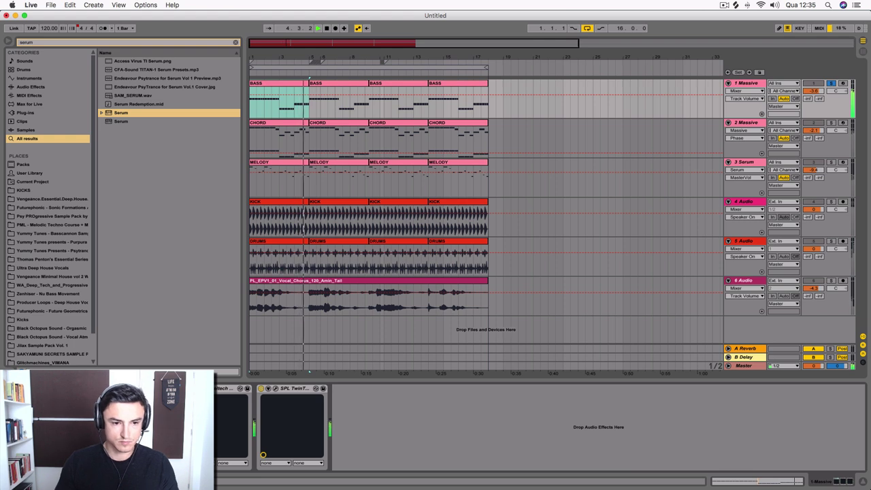
key(super+alt+p)
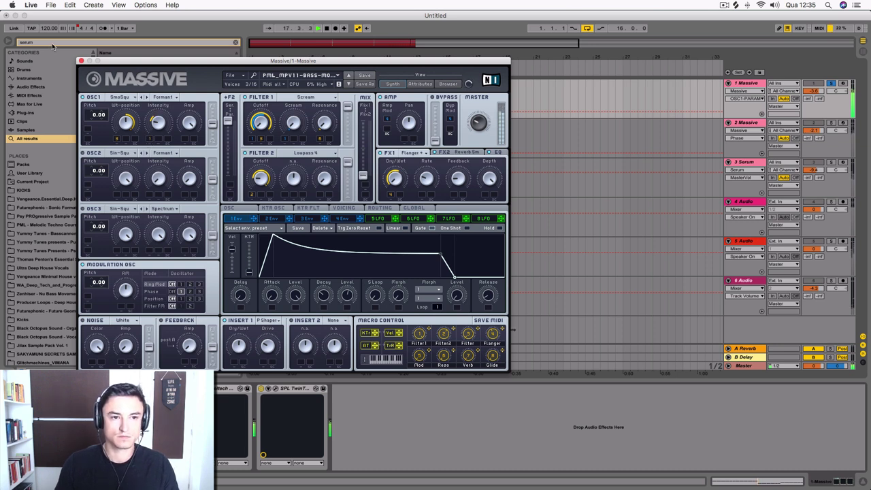
click(81, 61)
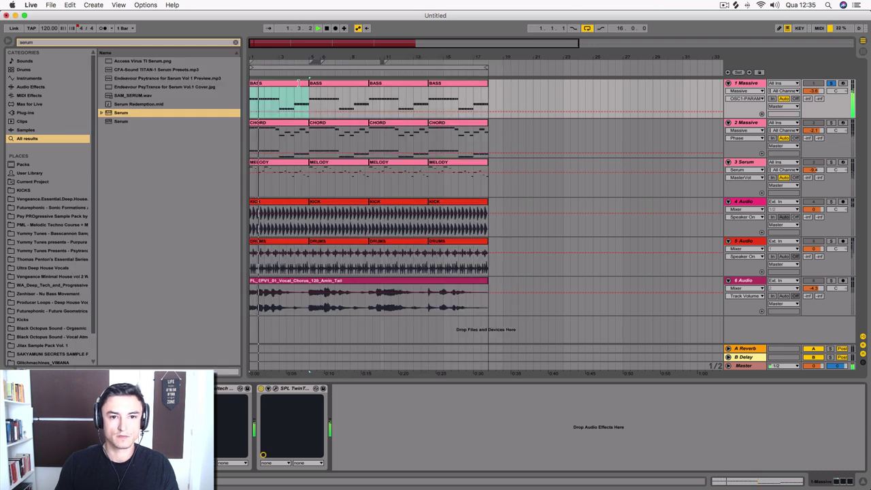
Step: Listen to the chord track on its own, and solo the bass and chord tracks together for playback from the start
click(831, 123)
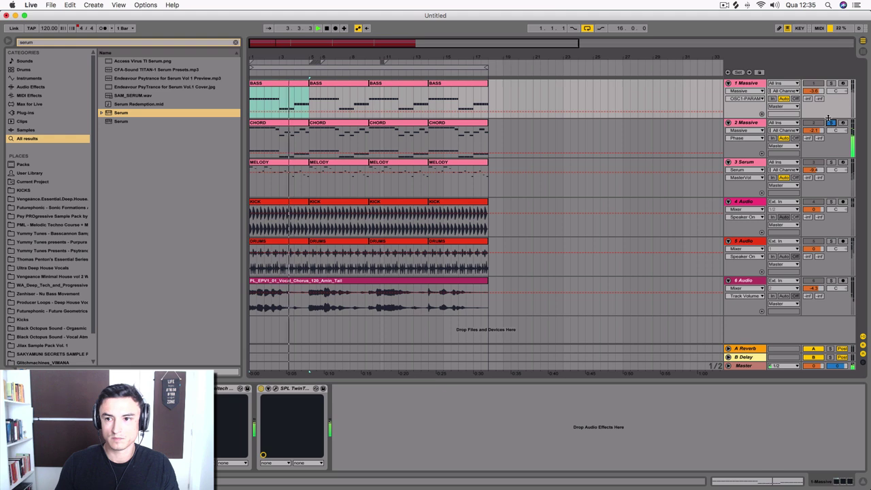
click(819, 85)
click(819, 86)
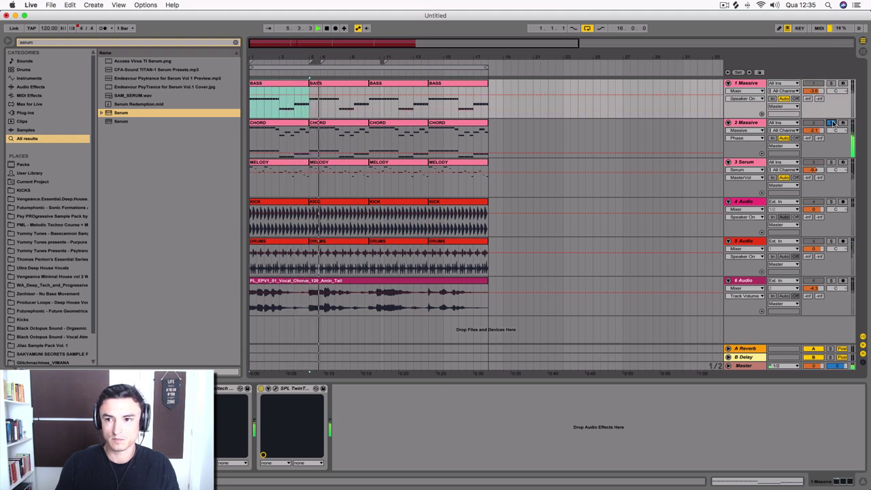
click(832, 124)
key(space)
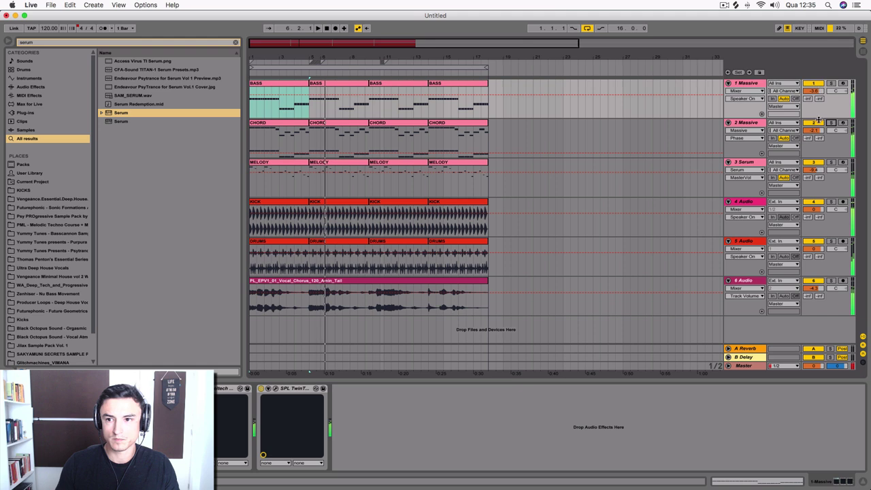
click(833, 85)
key(space)
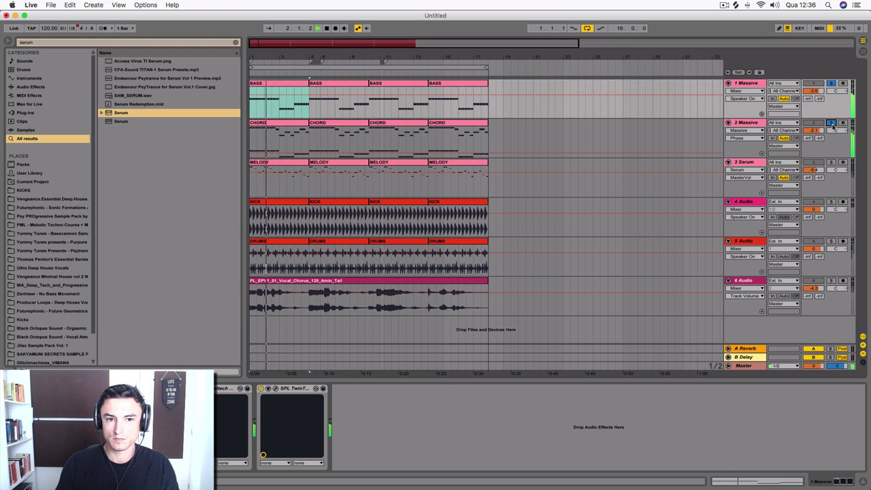
Step: Search the browser for "eq" and add EQ Eight to the chord track
click(748, 123)
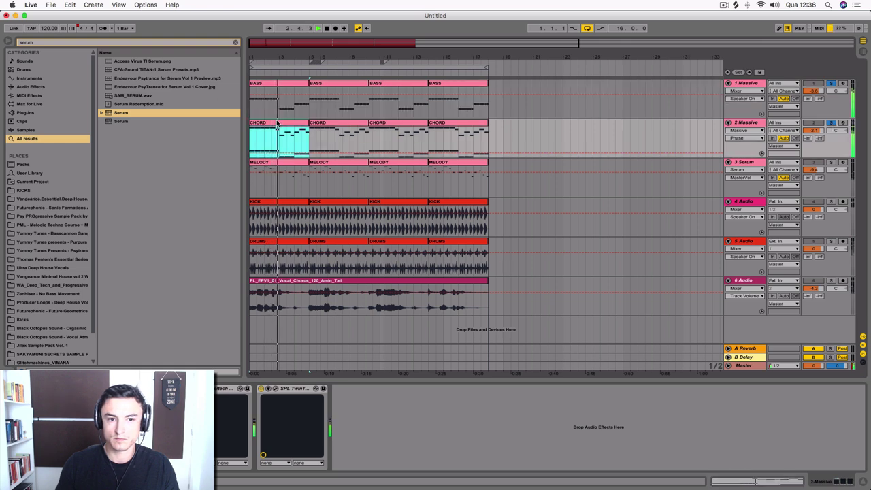
click(131, 43)
text(eq)
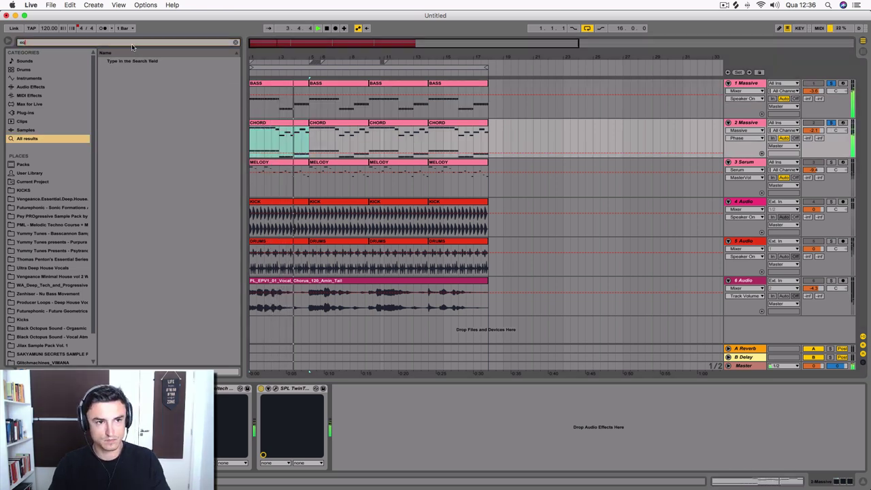
double_click(128, 61)
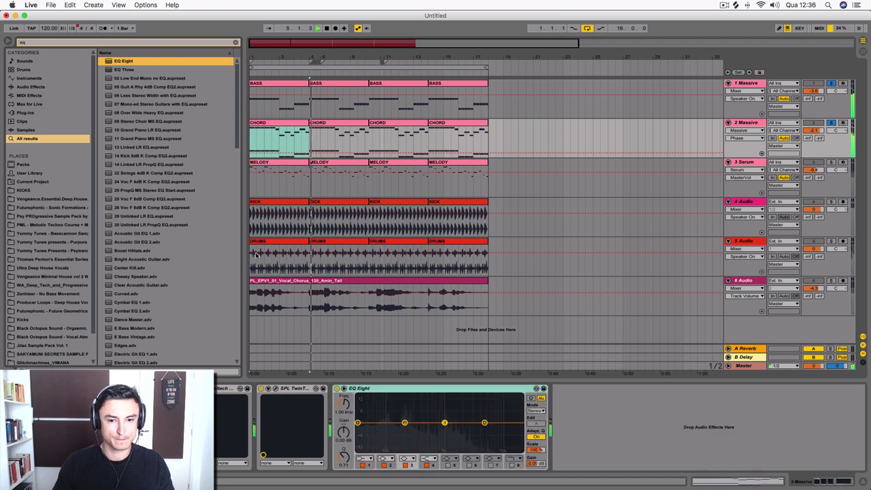
Step: Change band 1 of the chord track's EQ Eight to a steep low cut at about 186 Hz
click(344, 389)
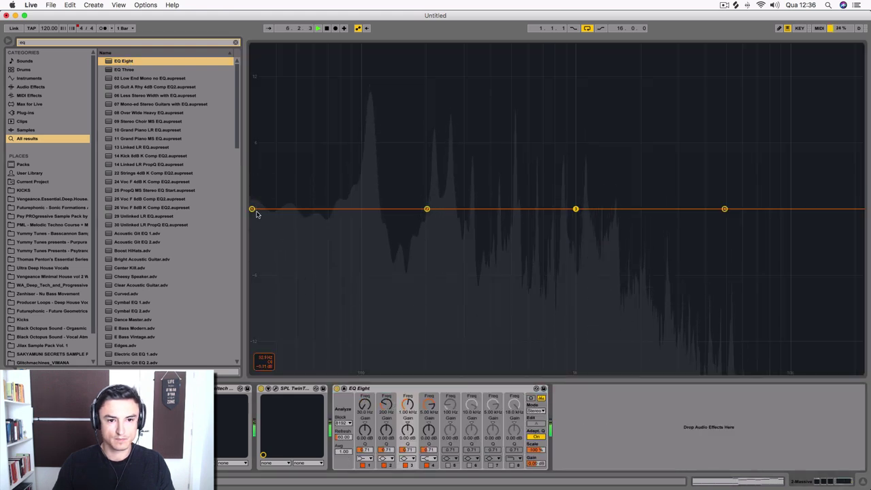
click(365, 460)
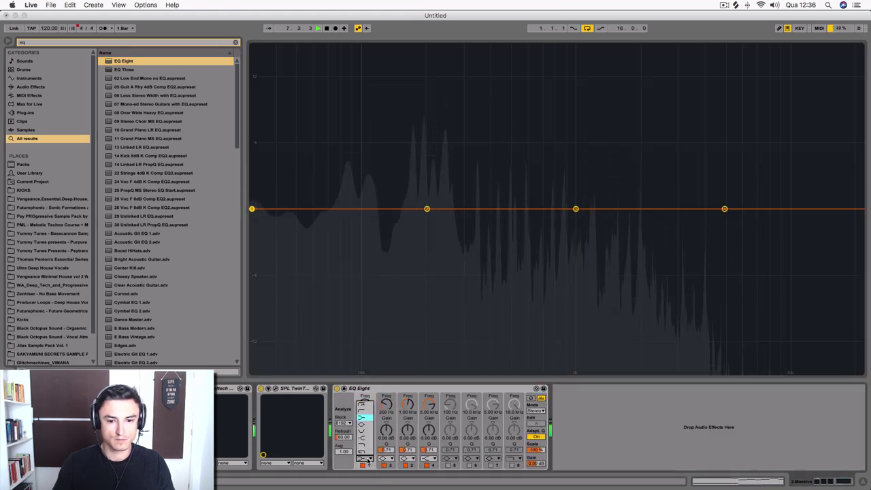
click(361, 405)
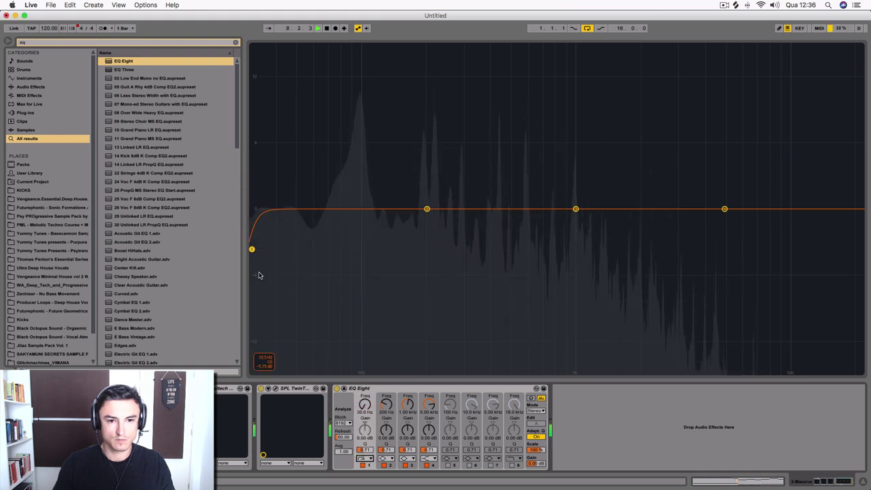
drag(252, 250, 420, 251)
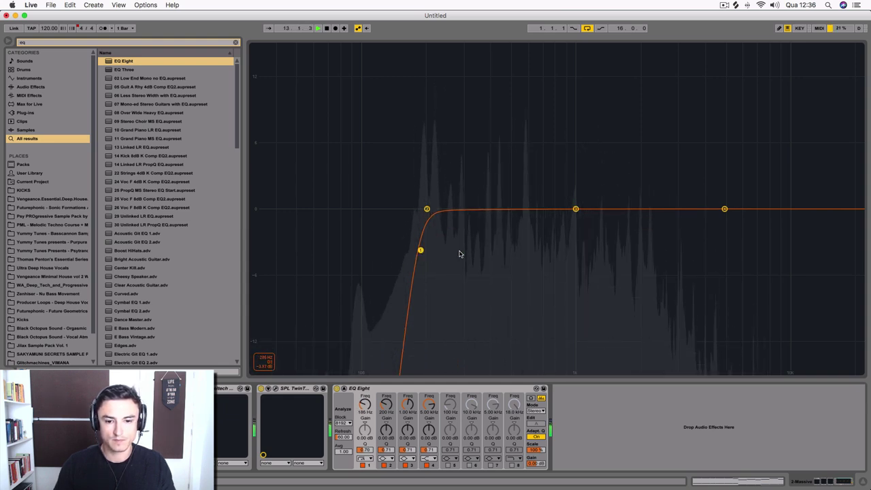
key(Escape)
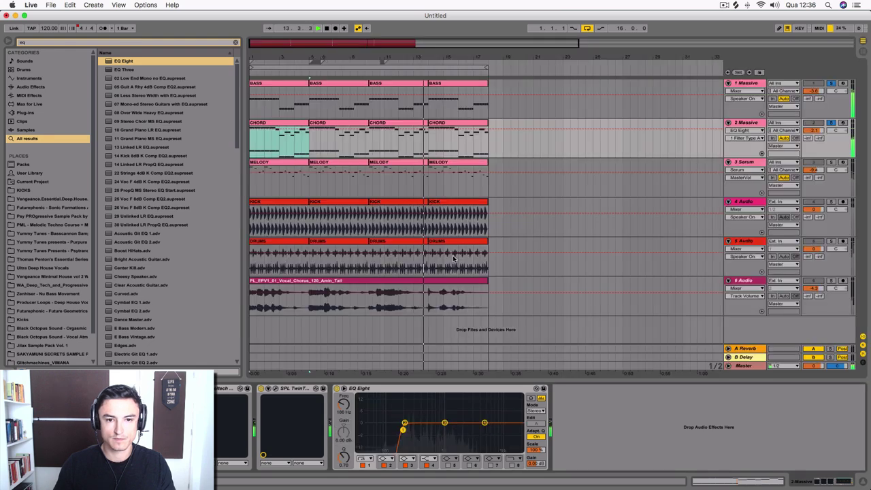
Step: Raise the Color macro in the chord track's Massive patch and look over the patch's synth settings
click(482, 123)
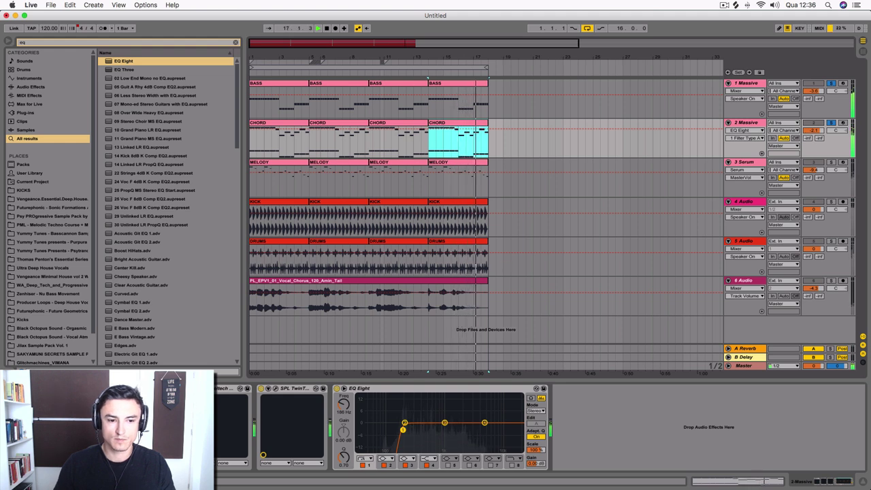
click(27, 389)
drag(406, 174, 410, 156)
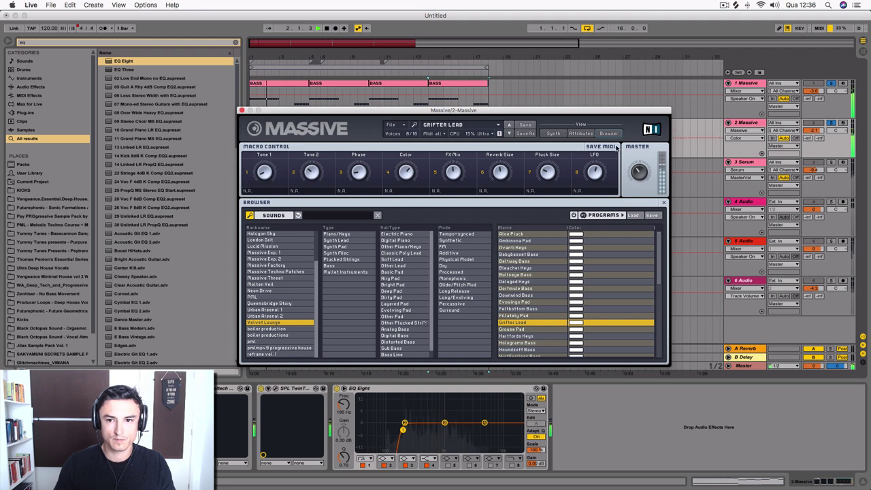
click(554, 134)
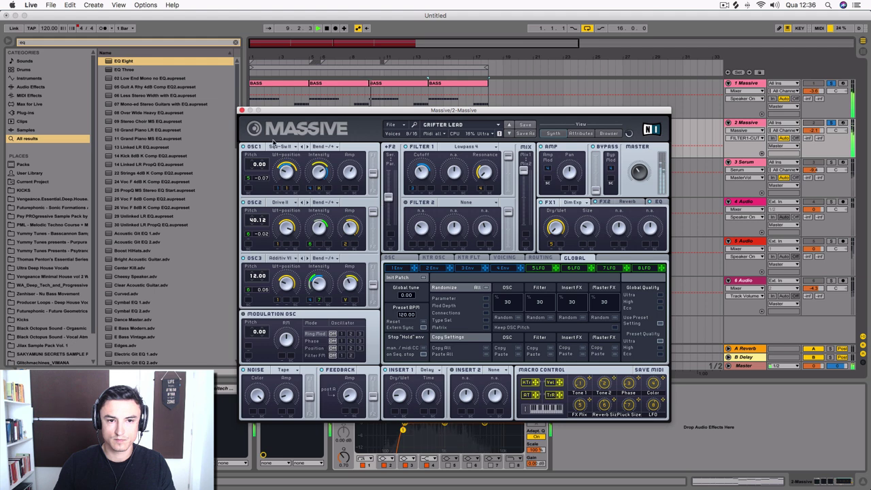
click(241, 111)
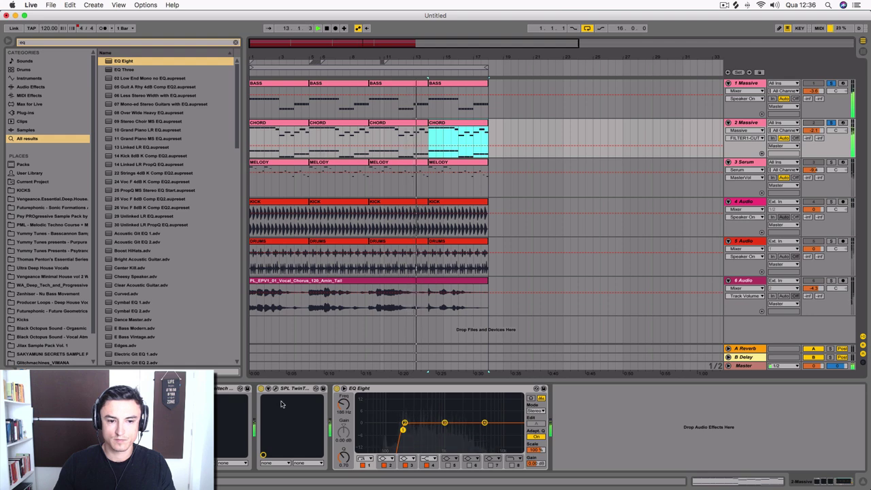
Step: Lengthen the release of envelope 4 in the chord track's Massive patch
click(27, 388)
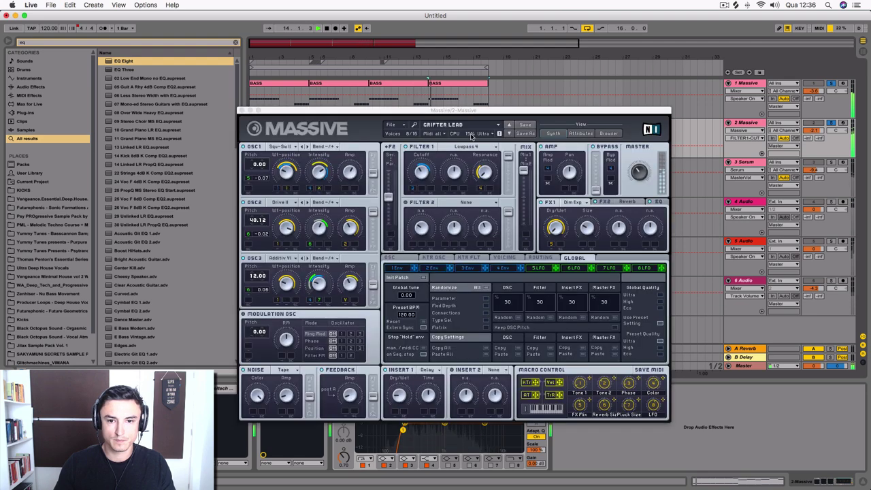
click(505, 270)
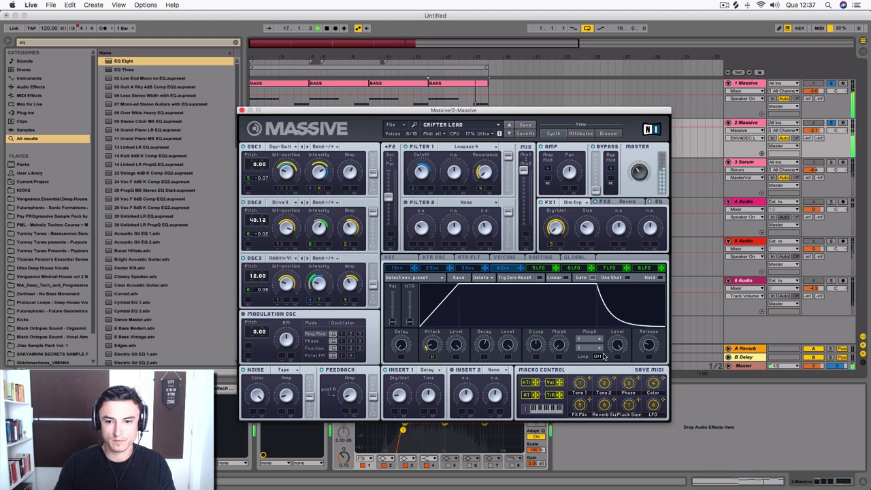
drag(648, 345, 655, 321)
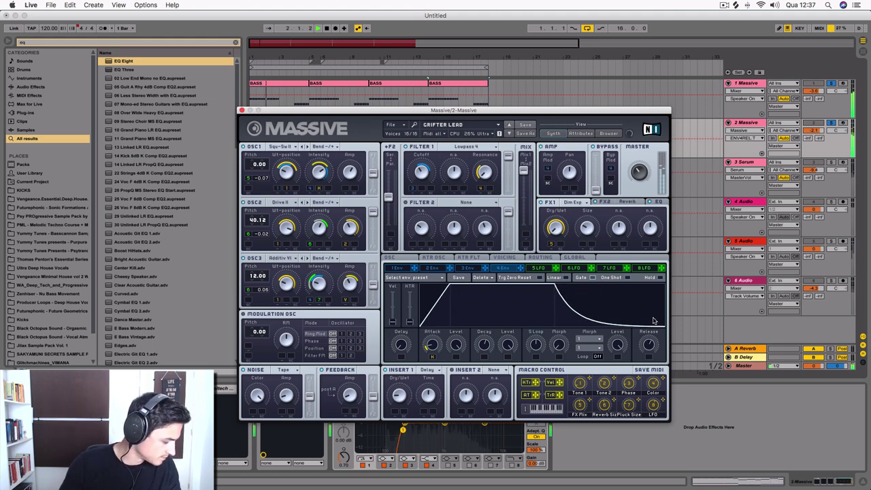
drag(652, 330, 651, 320)
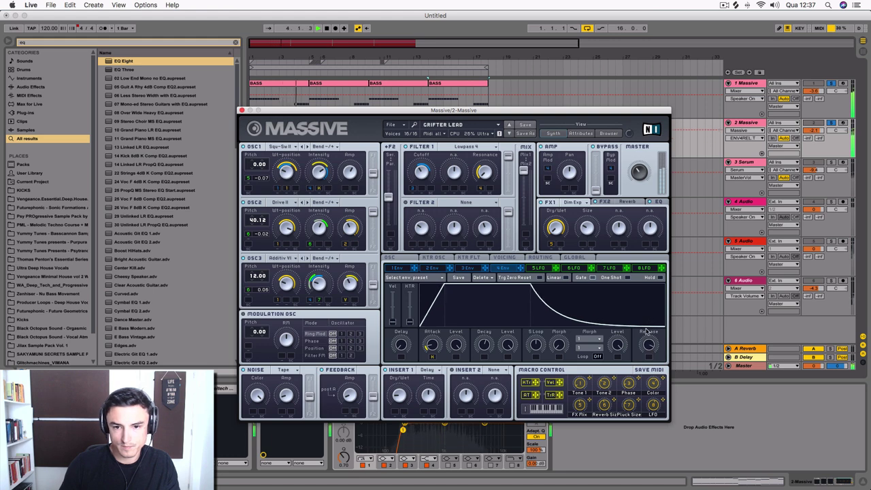
Step: Increase the release and the decay level of envelope 1 in the chord track's Massive patch
click(400, 270)
drag(650, 348, 639, 333)
drag(512, 347, 545, 322)
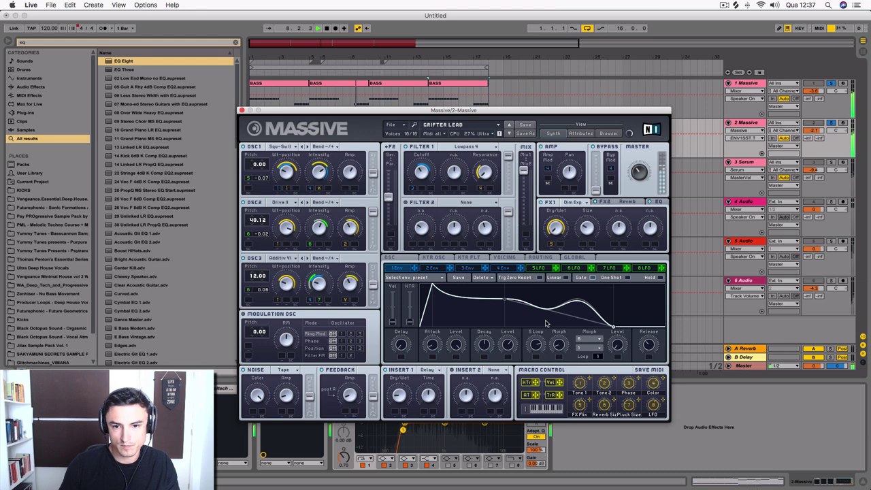
Step: Mute the modulation on envelope 4's attack in the chord track's Massive patch, lengthen the attack slightly and close the synth window
click(426, 268)
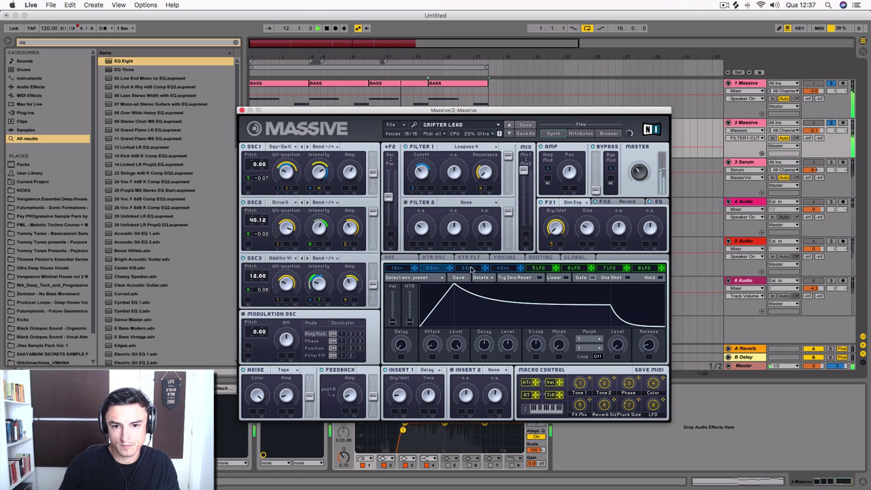
click(508, 270)
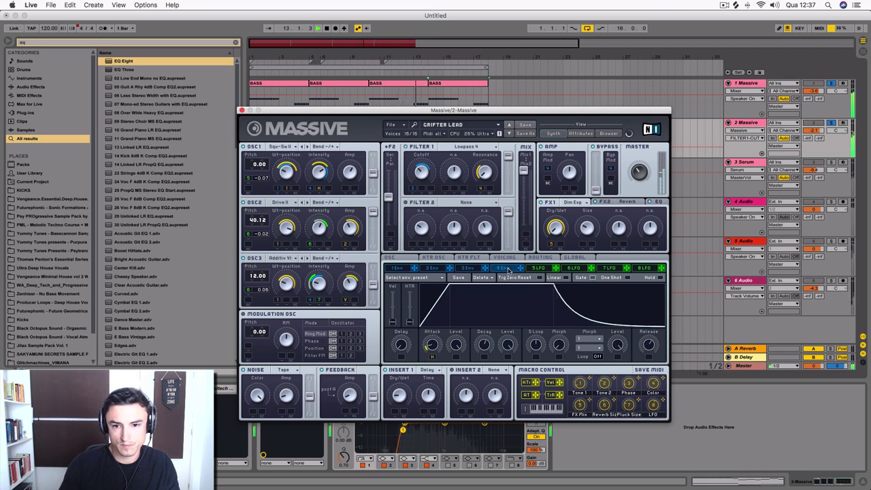
drag(433, 349, 437, 332)
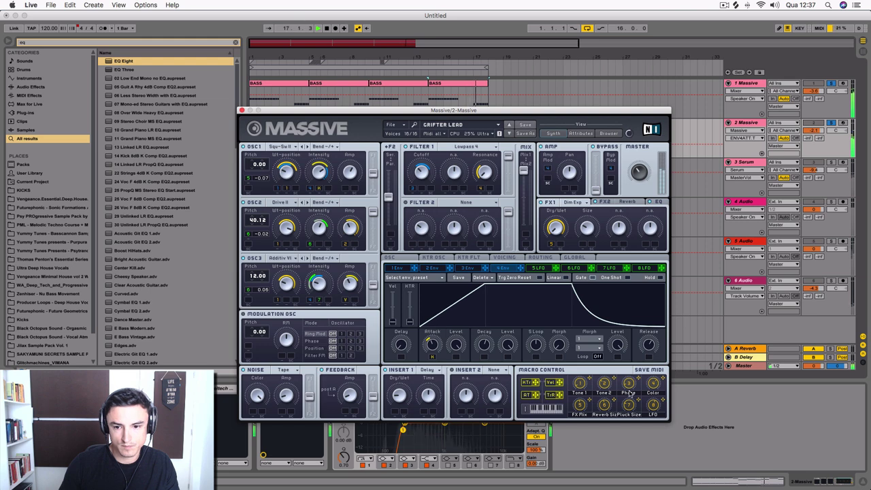
right_click(433, 359)
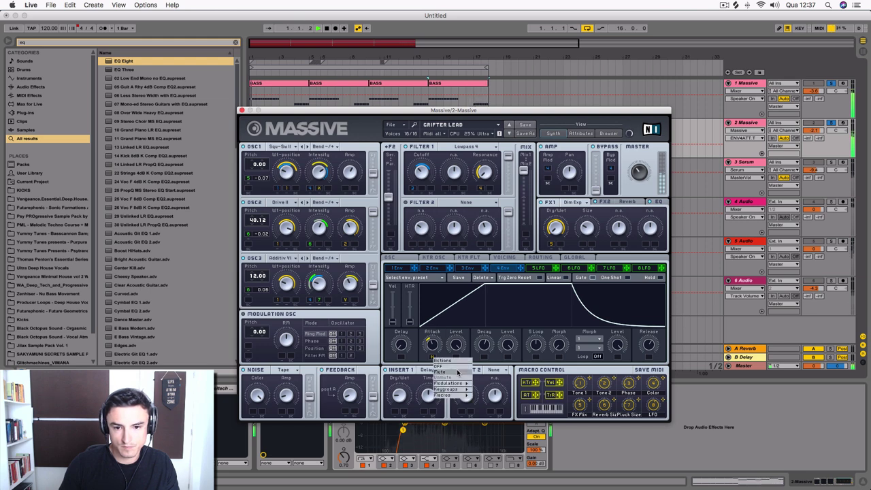
click(457, 371)
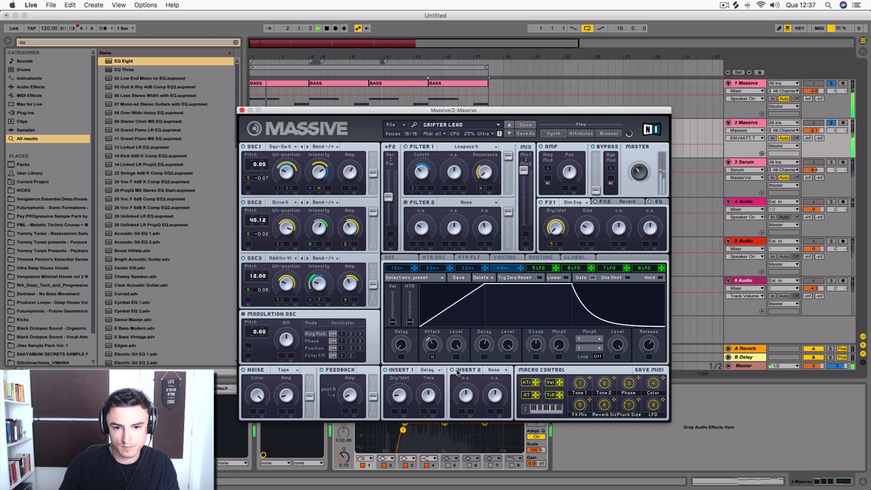
drag(429, 340, 430, 346)
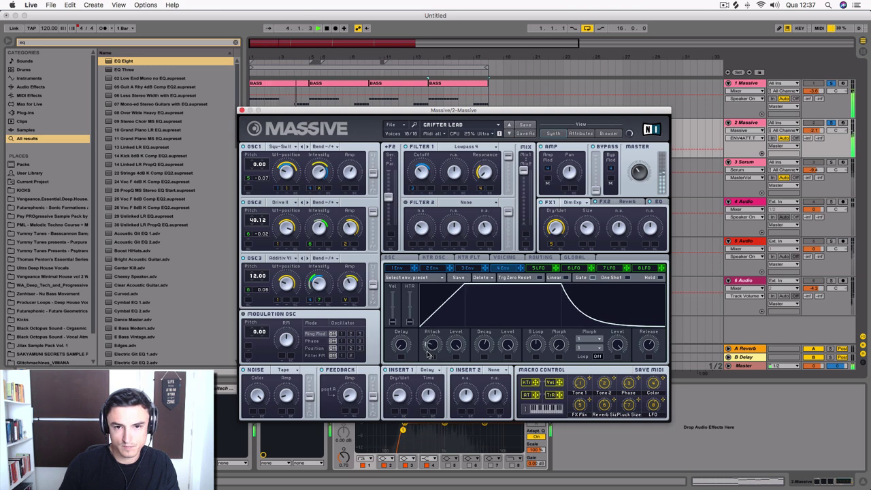
click(241, 111)
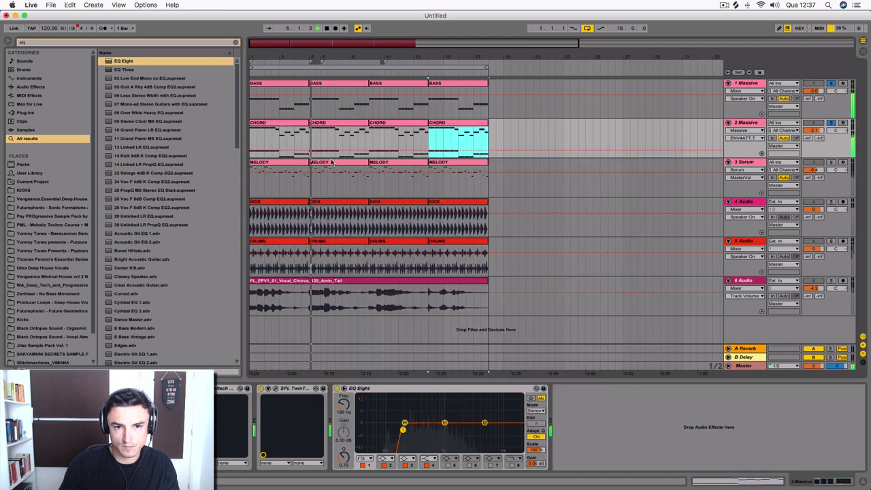
Step: Solo the melody track and add an EQ Eight to it with band 1 as a steep low cut at about 735 Hz
click(830, 163)
key(space)
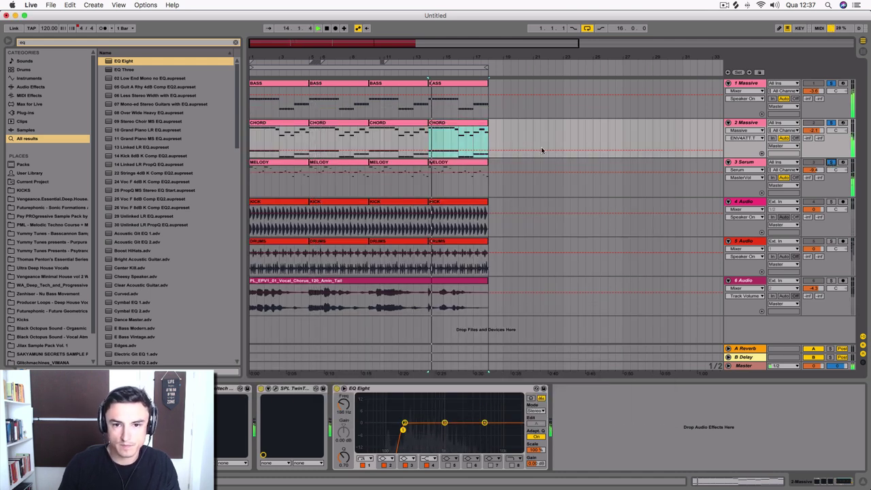
click(479, 163)
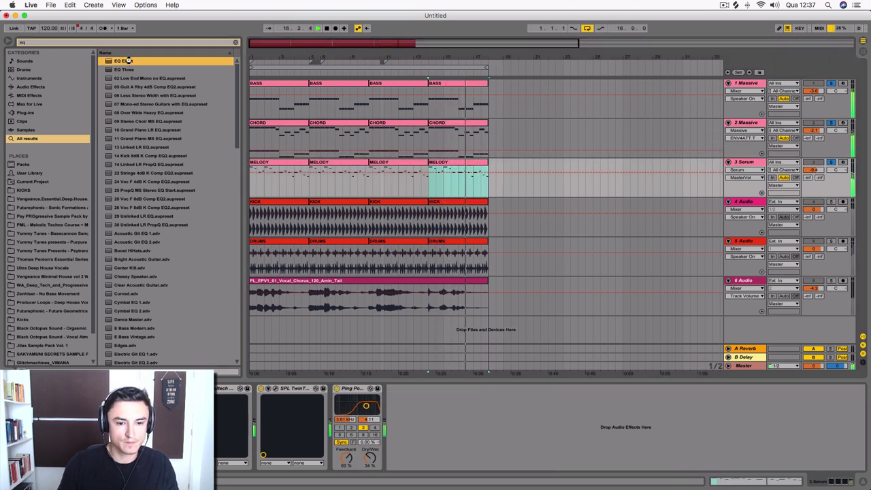
double_click(125, 61)
click(418, 458)
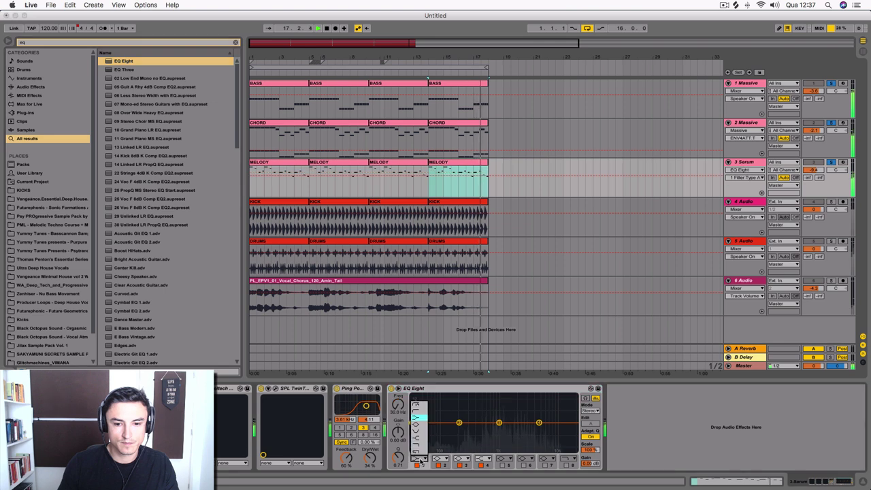
click(419, 438)
drag(431, 431, 492, 431)
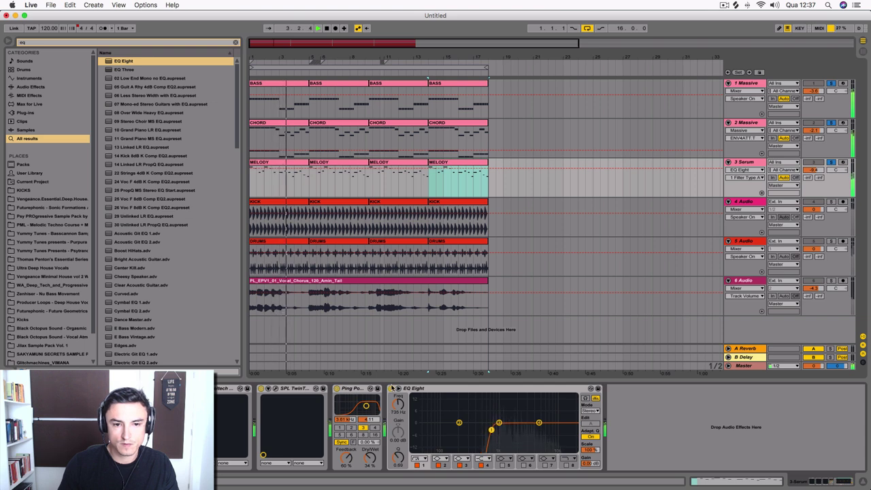
Step: Add the vocal, drums and kick tracks to the soloed parts and raise the vocal track's volume to -1.2 dB
click(830, 281)
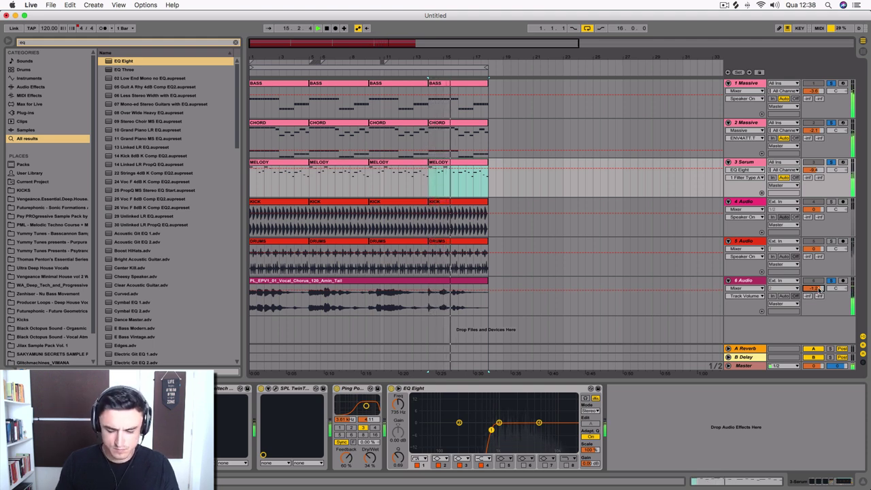
click(831, 243)
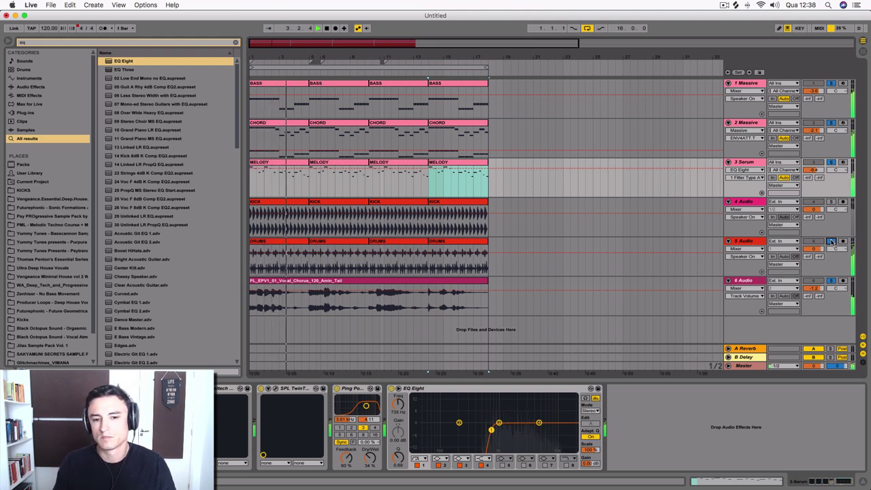
click(832, 203)
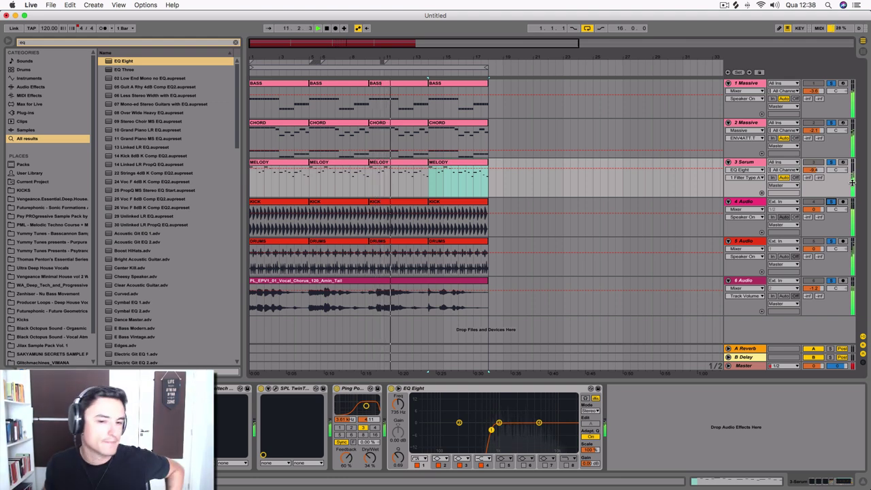
click(745, 281)
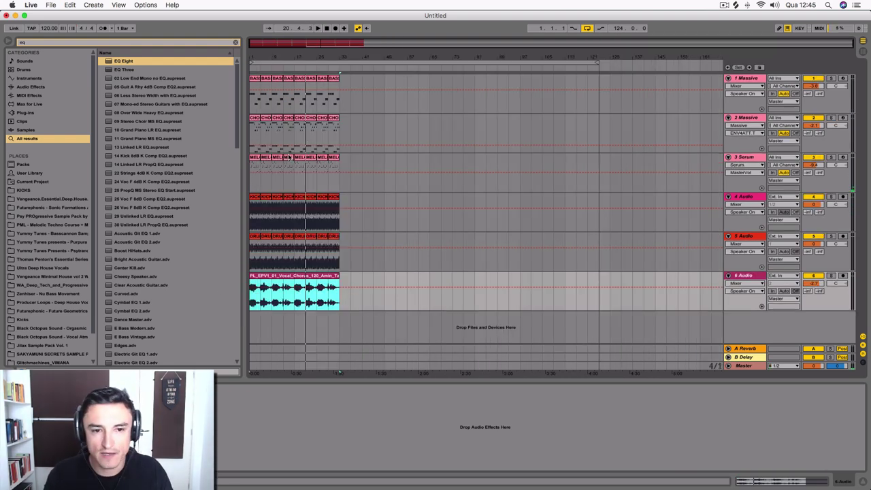
Step: Select the fourth melody clip on the Serum track
click(288, 158)
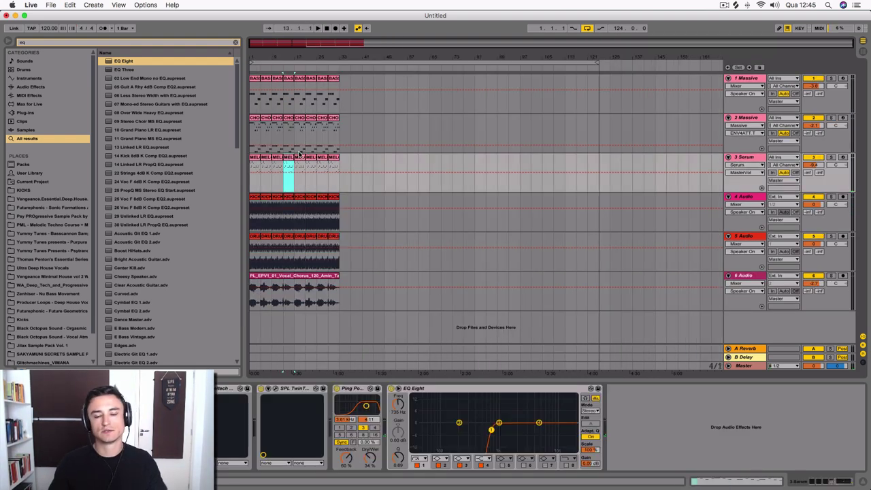